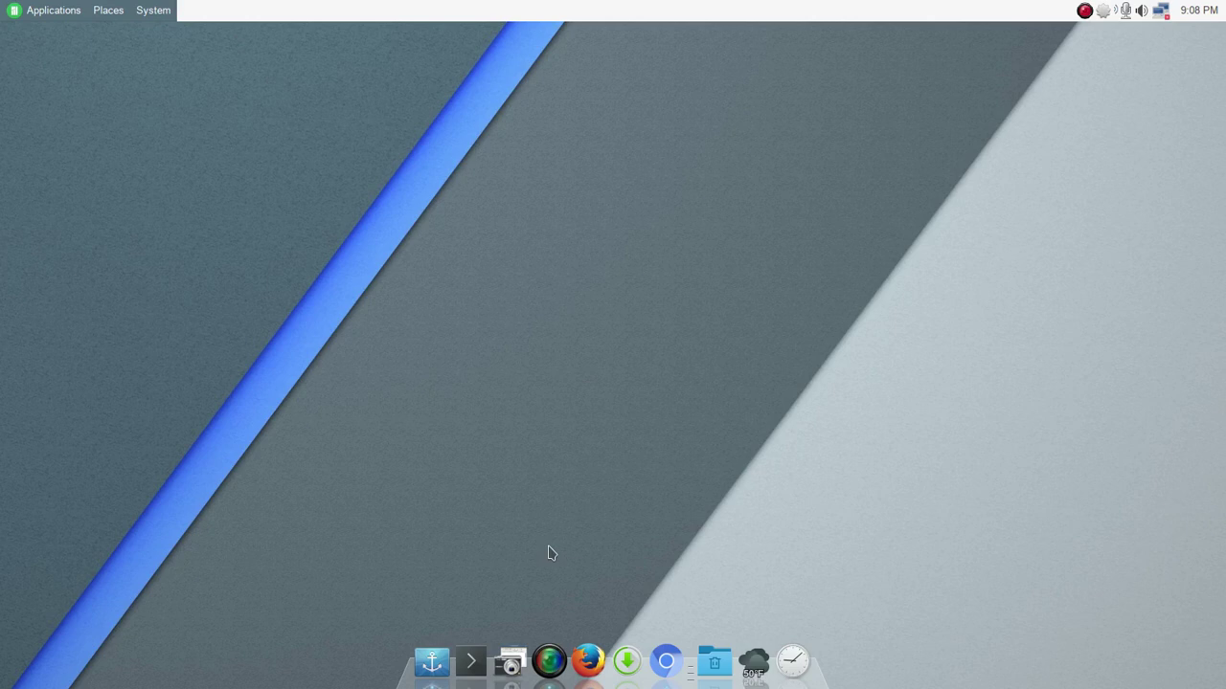
# Step: Open MATE Tweak from the Look and Feel preferences and move its window higher on the desktop
pyautogui.click(44, 11)
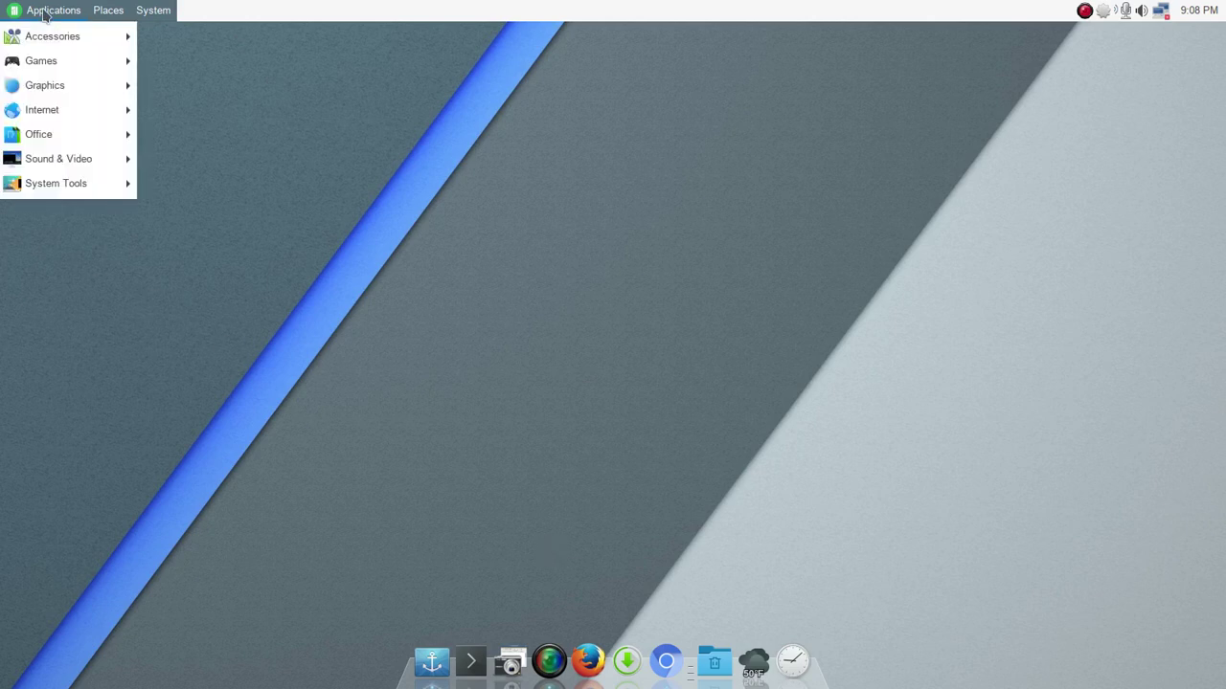
pyautogui.moveTo(153, 12)
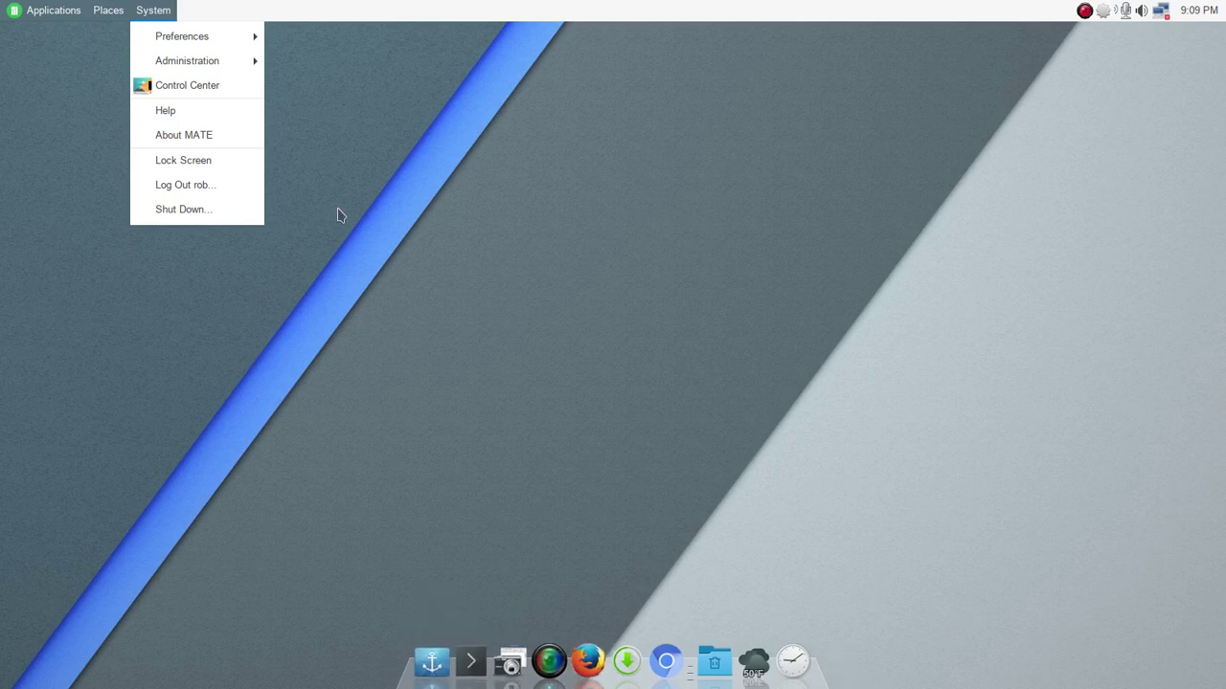
pyautogui.moveTo(215, 35)
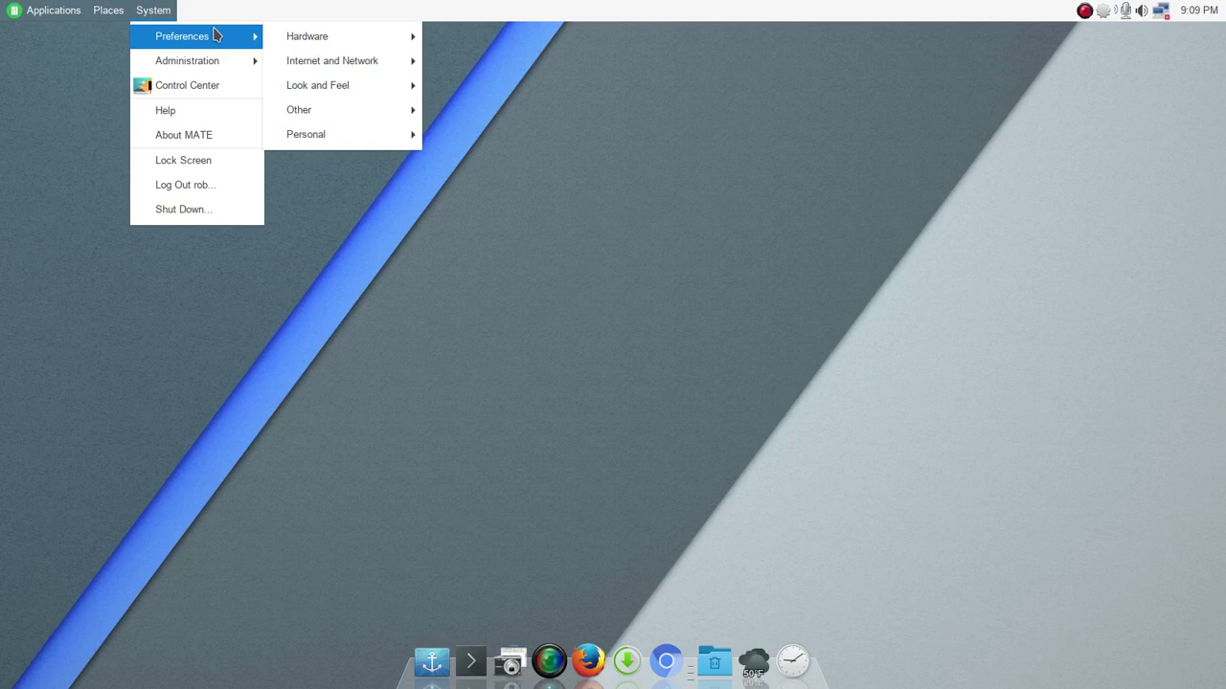
pyautogui.moveTo(353, 88)
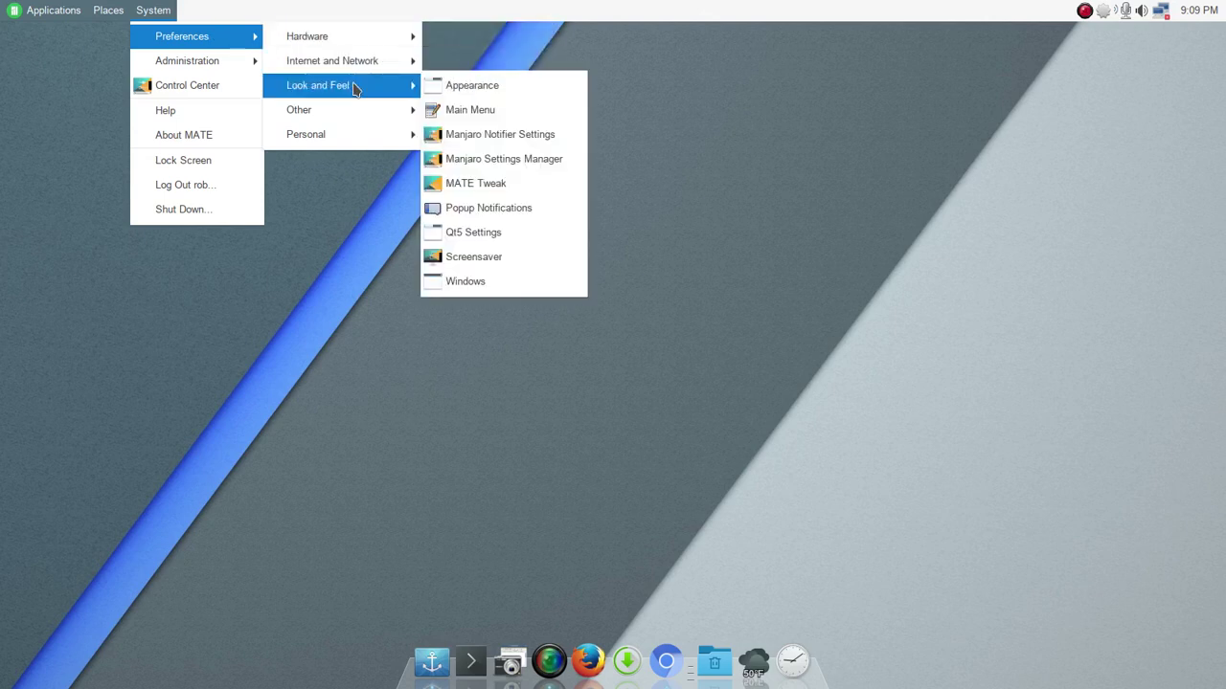
pyautogui.click(483, 191)
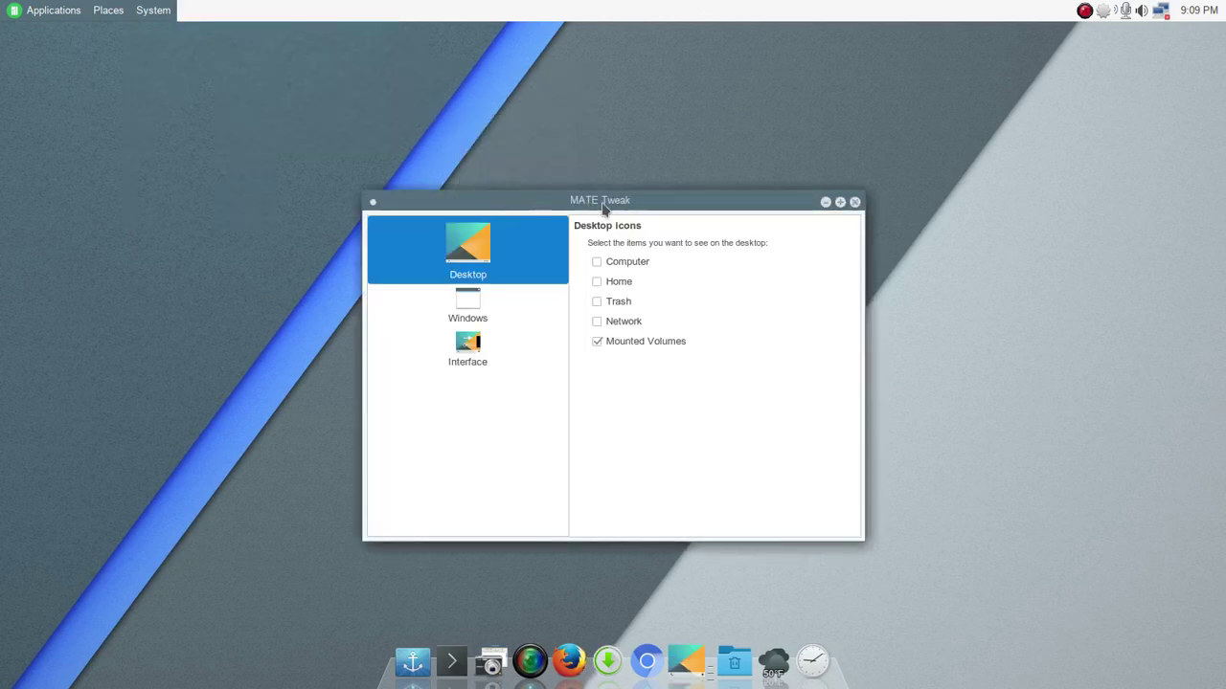
pyautogui.moveTo(658, 209); pyautogui.dragTo(649, 153)
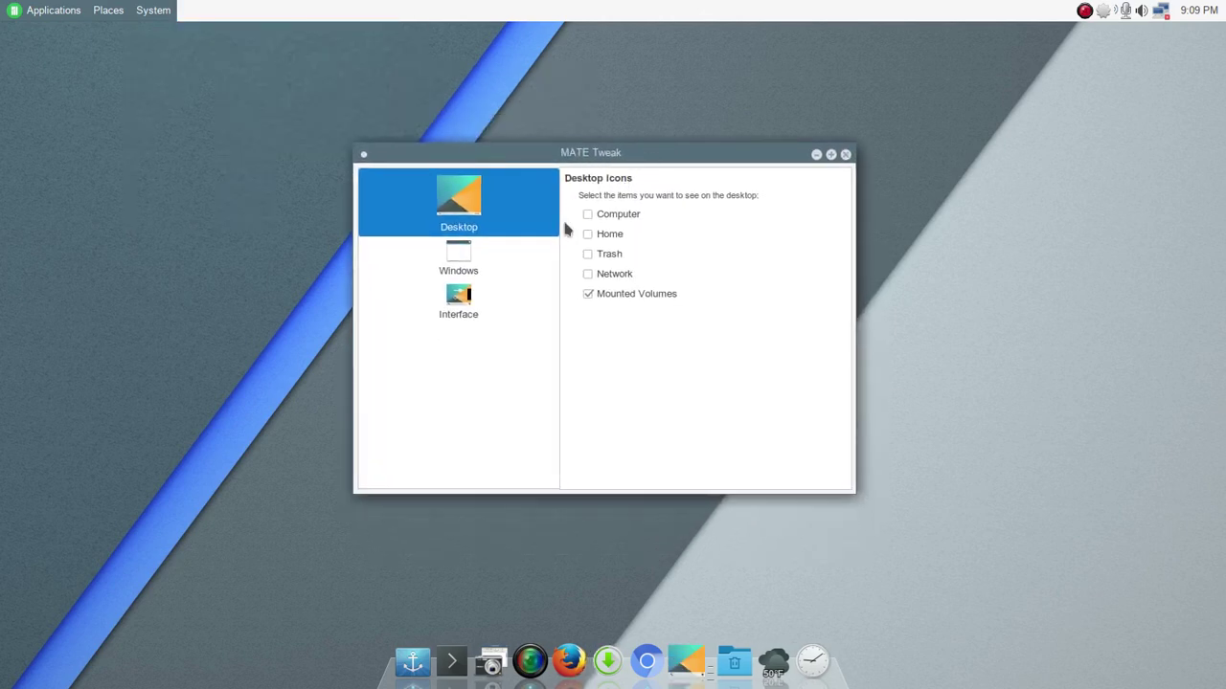
# Step: Review the available panel layouts in MATE Tweak's Interface settings, keep the GNOME2 layout and close the window
pyautogui.click(469, 300)
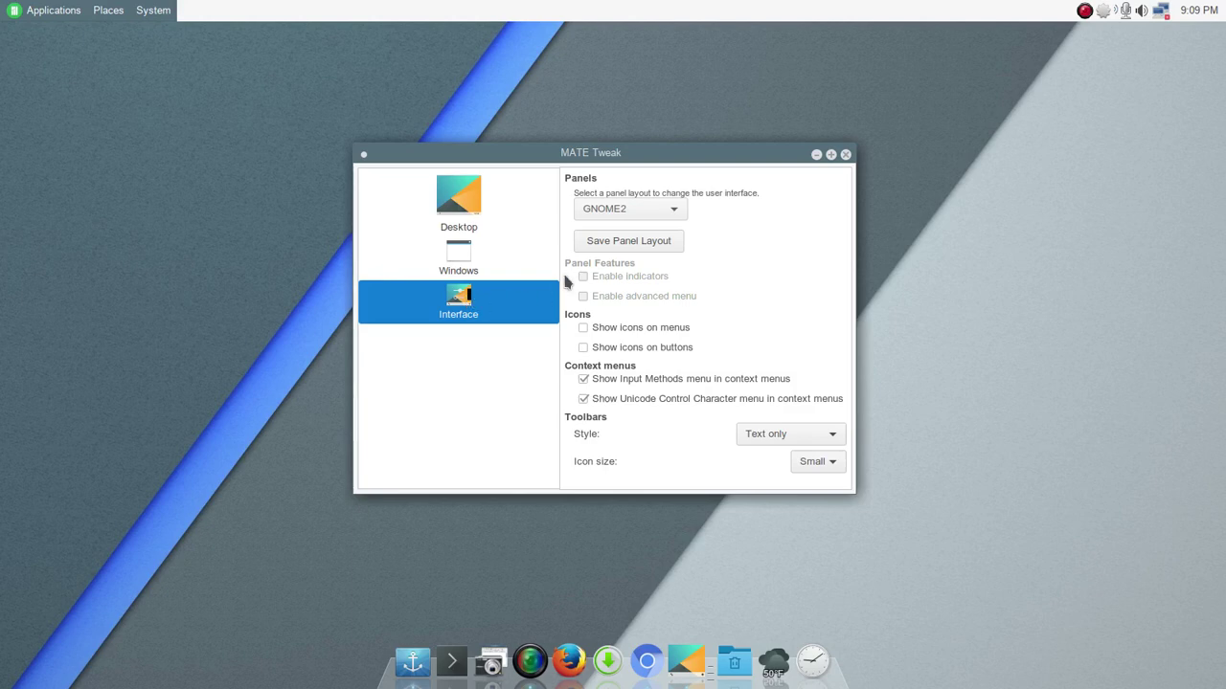
pyautogui.click(673, 211)
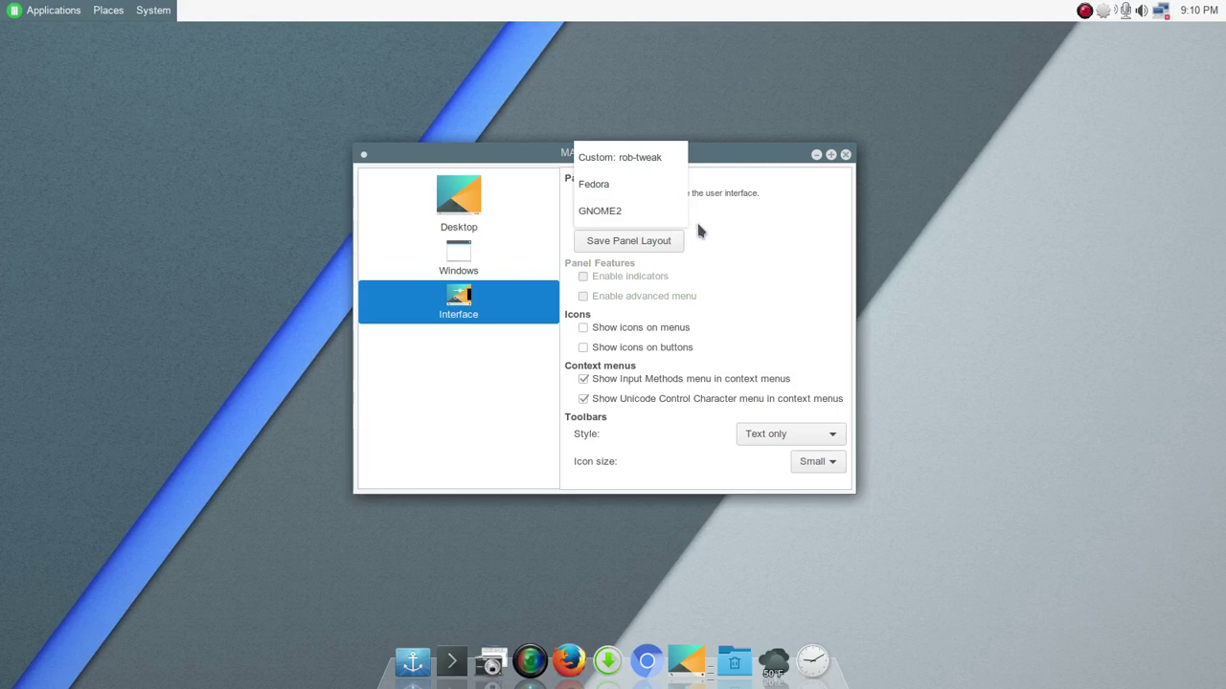
pyautogui.click(712, 230)
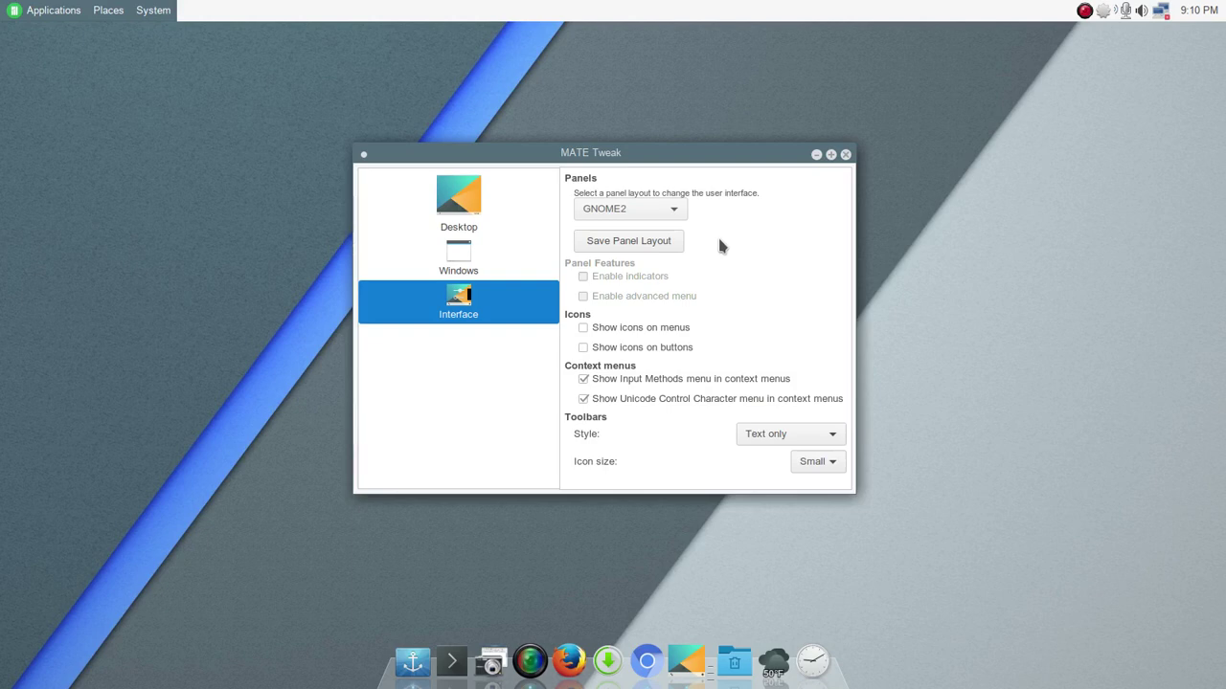
pyautogui.click(845, 154)
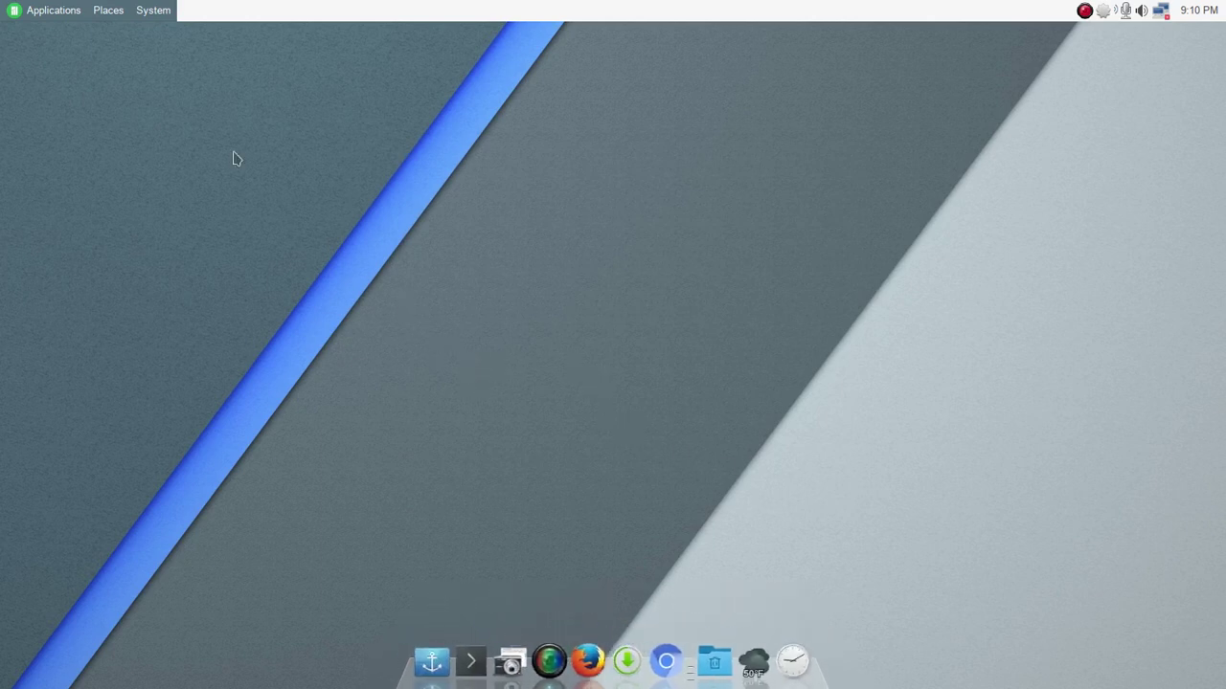
# Step: Open the Appearance preferences and view the font and rendering settings
pyautogui.click(152, 11)
pyautogui.moveTo(166, 36)
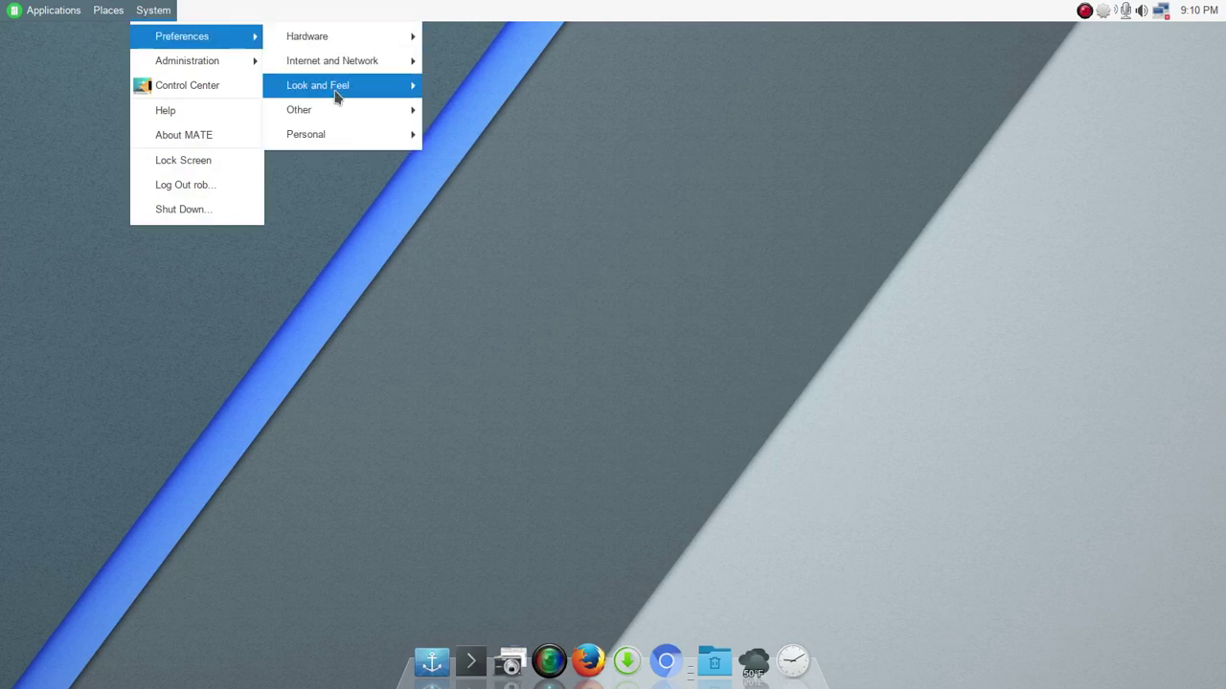
pyautogui.moveTo(354, 92)
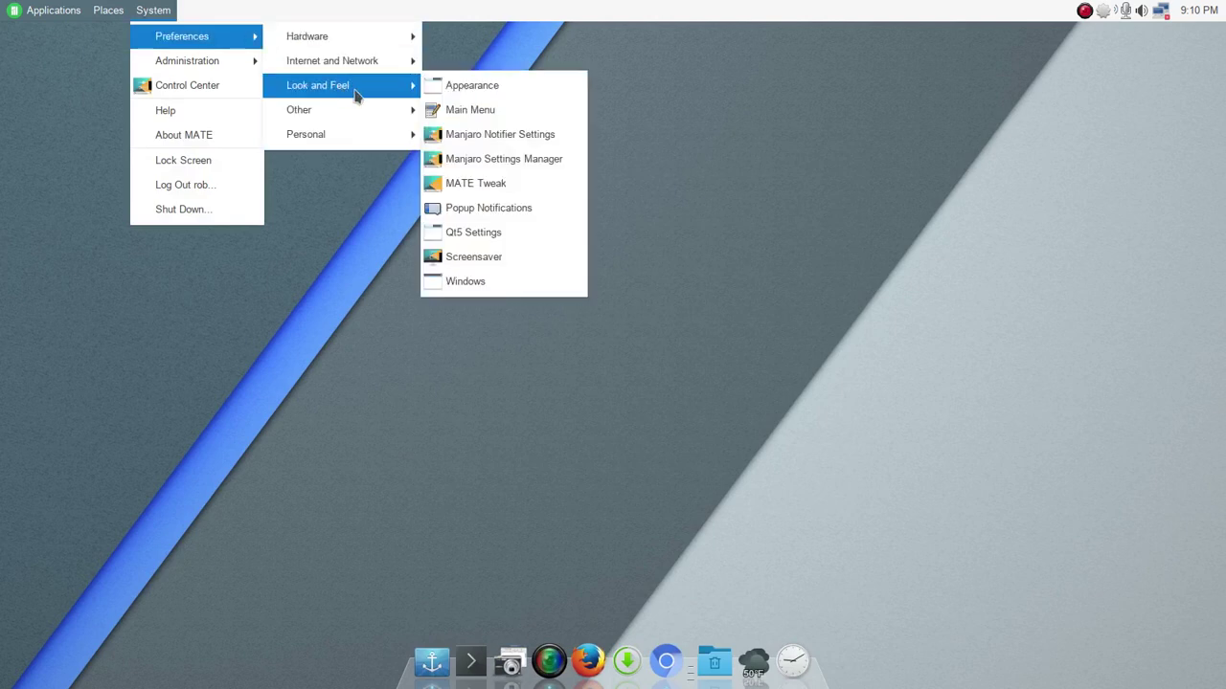
pyautogui.click(474, 91)
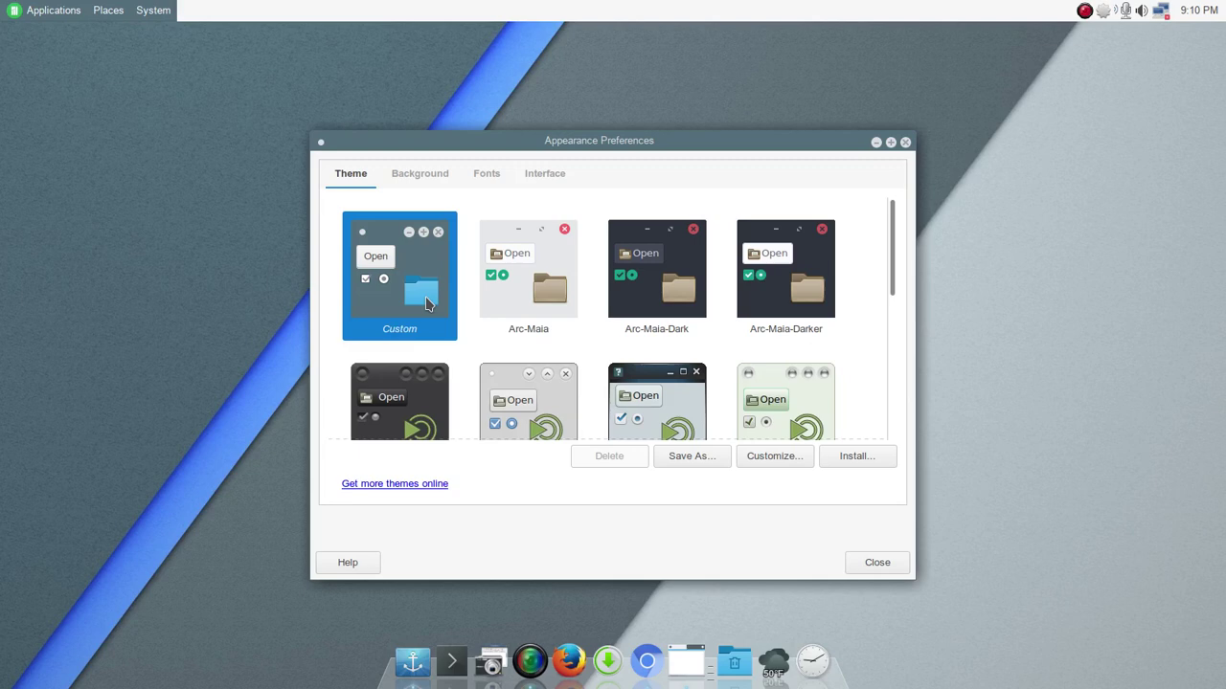
pyautogui.click(493, 178)
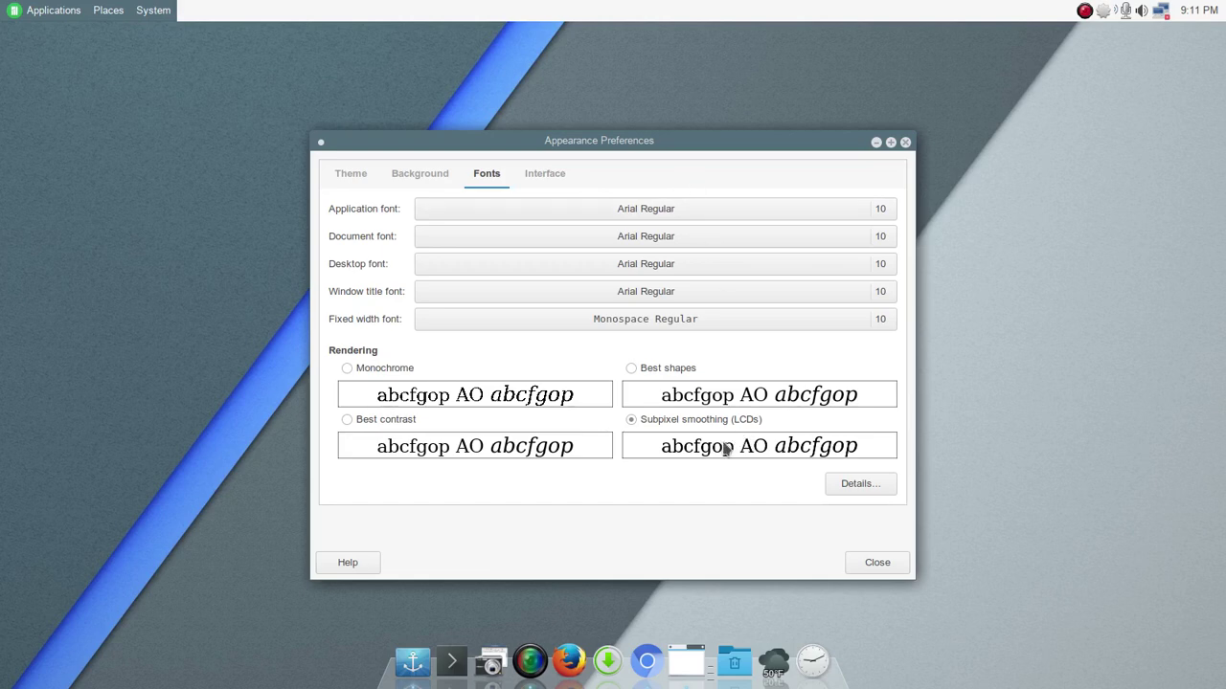
# Step: Try the Full and Medium hinting options in the font rendering details and close the Appearance preferences
pyautogui.click(834, 491)
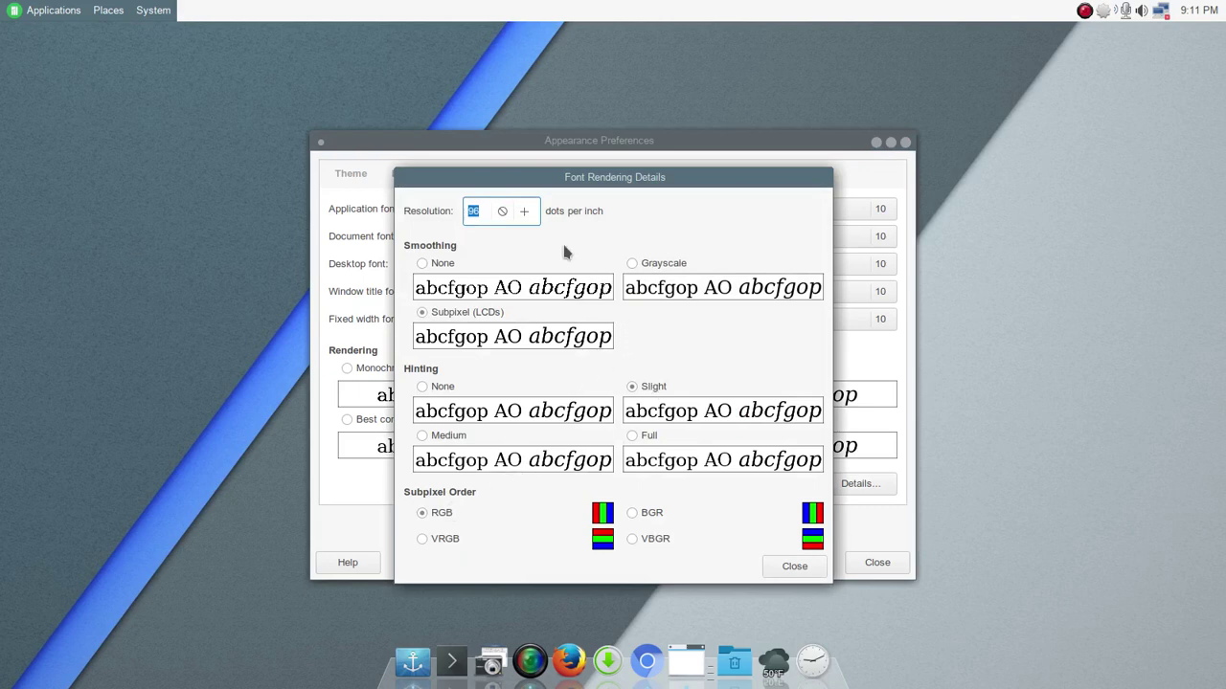
pyautogui.click(633, 437)
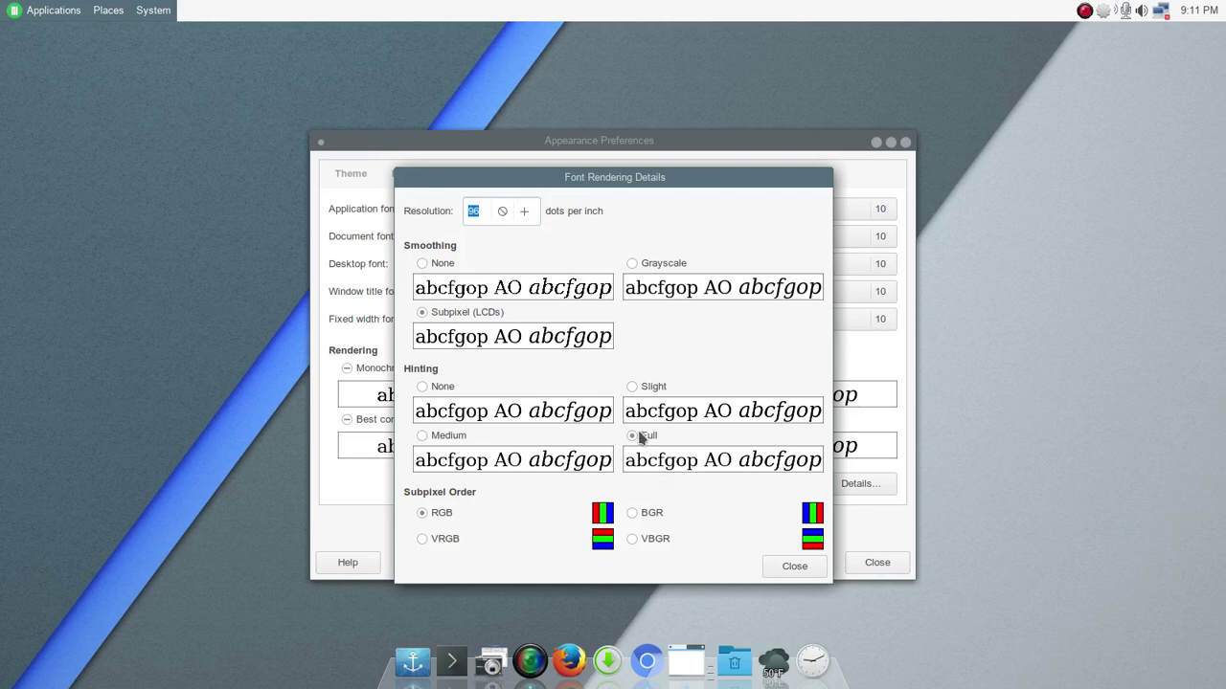
pyautogui.click(456, 436)
pyautogui.click(771, 567)
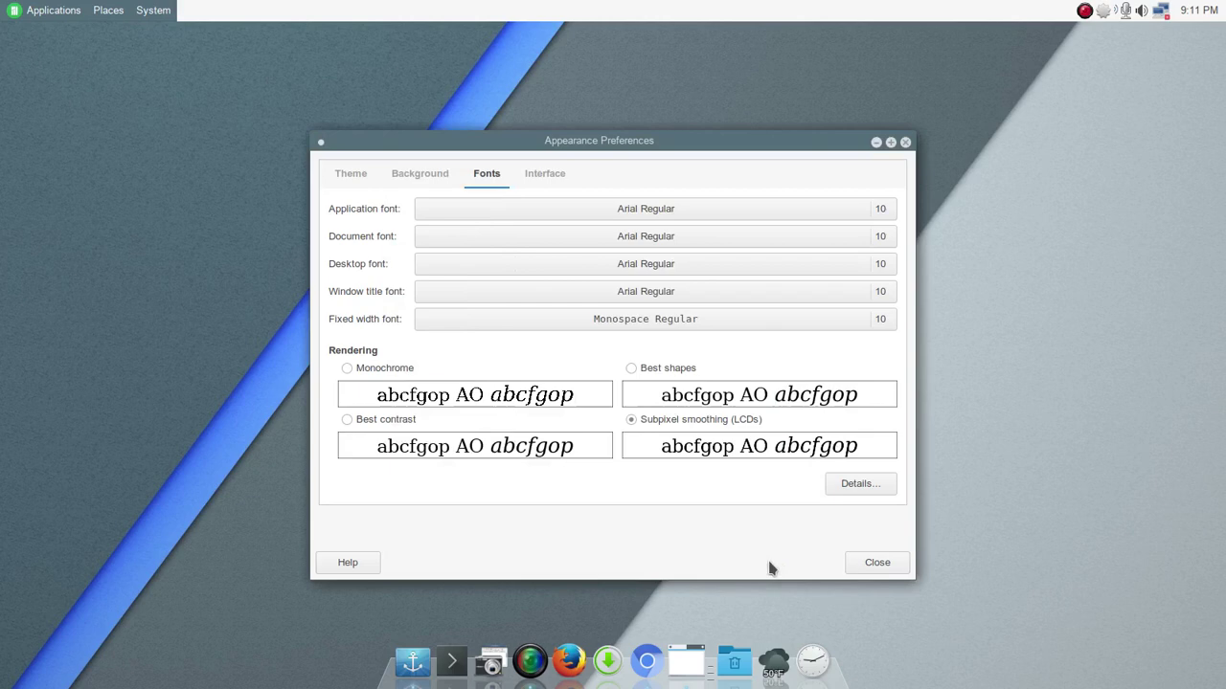
pyautogui.click(877, 563)
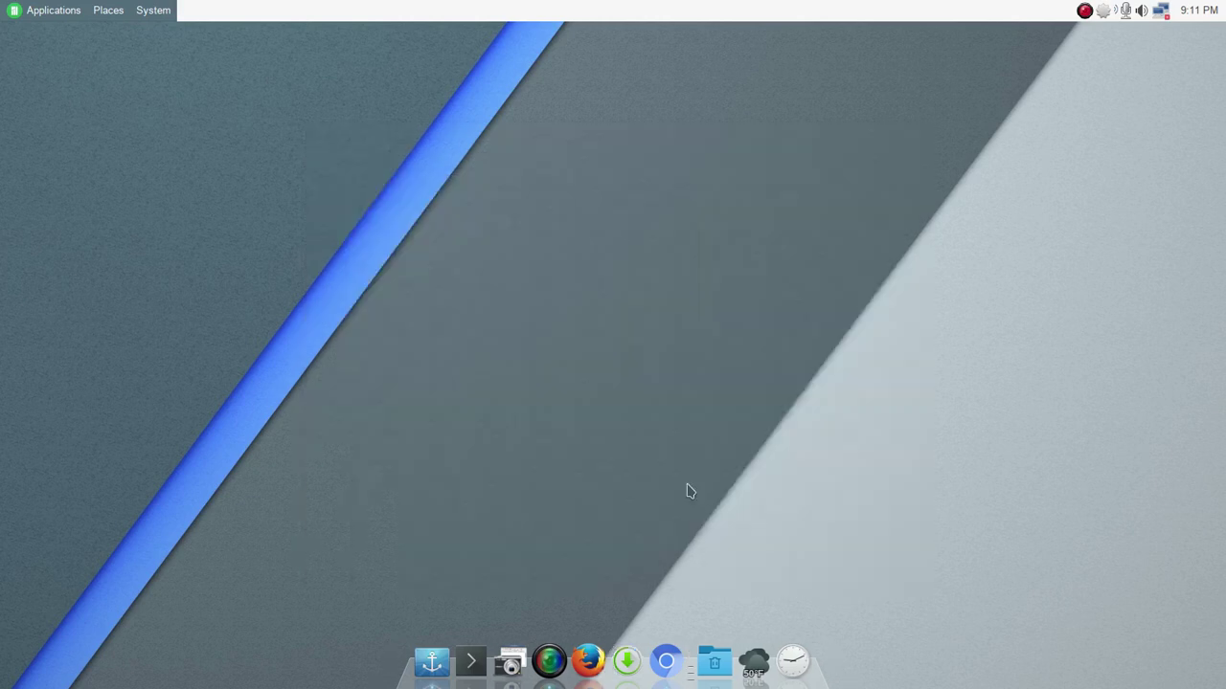
# Step: Review the available wallpapers in the desktop background settings with the window maximized and close it
pyautogui.rightClick(605, 384)
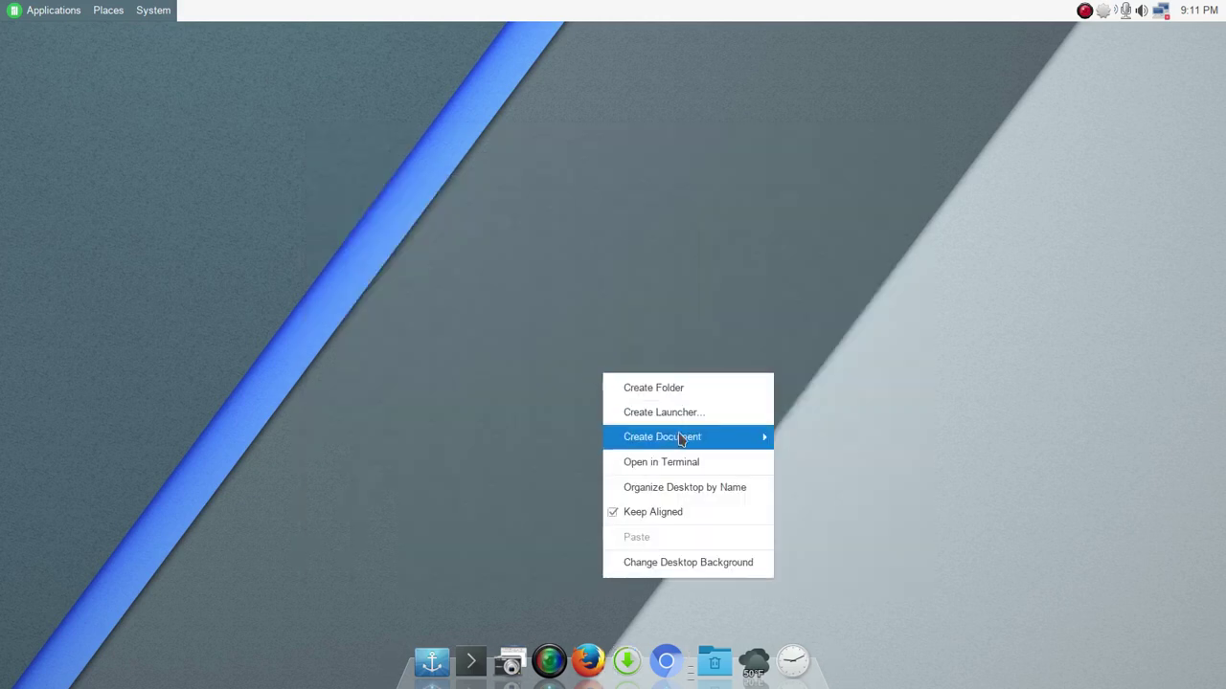
pyautogui.click(720, 562)
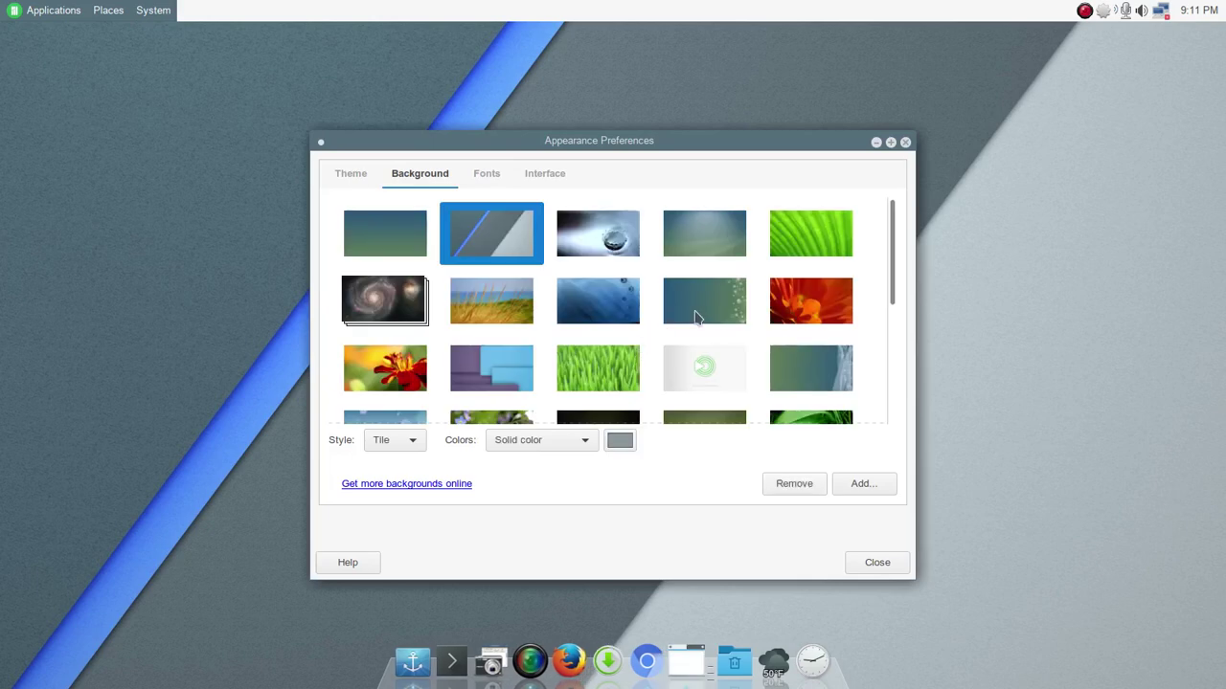
pyautogui.click(889, 142)
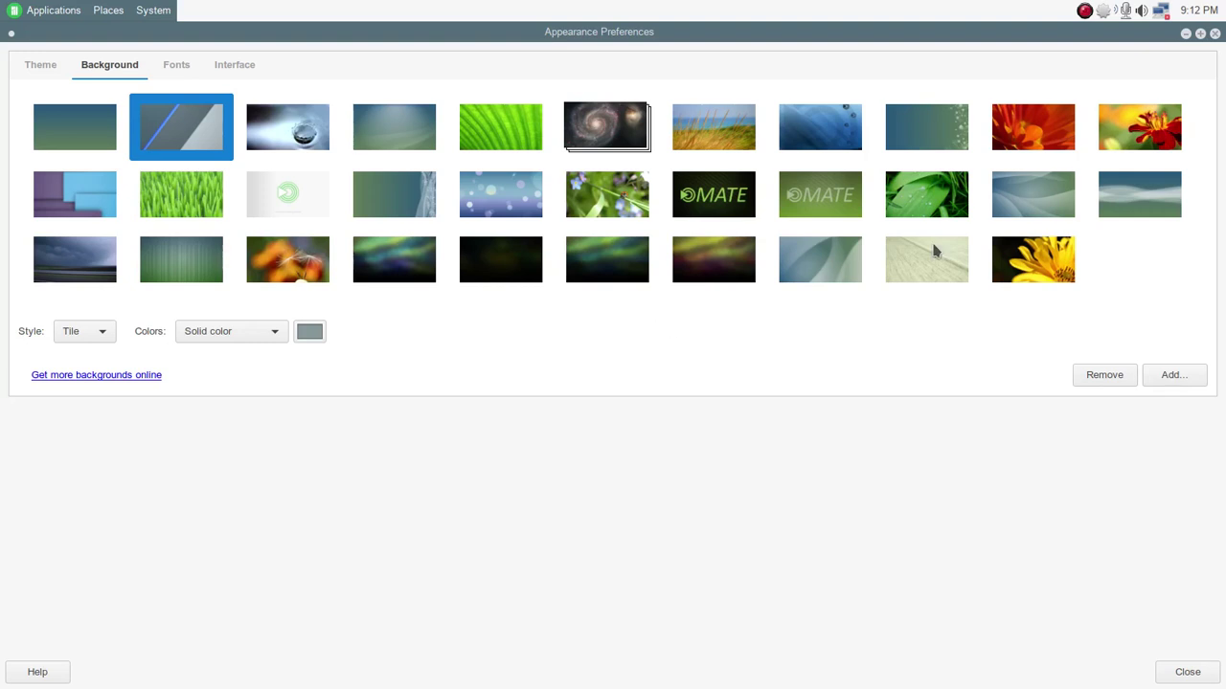
pyautogui.click(1212, 32)
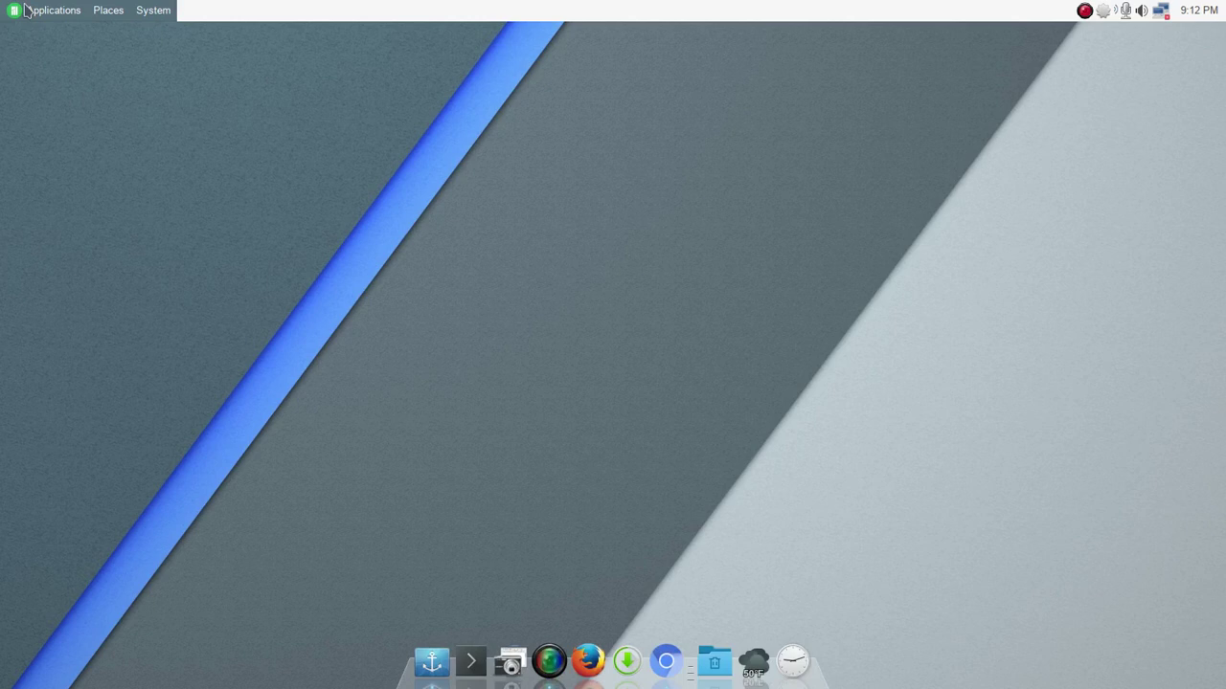
# Step: View the version information of the MATE desktop environment and close the About dialog
pyautogui.click(53, 11)
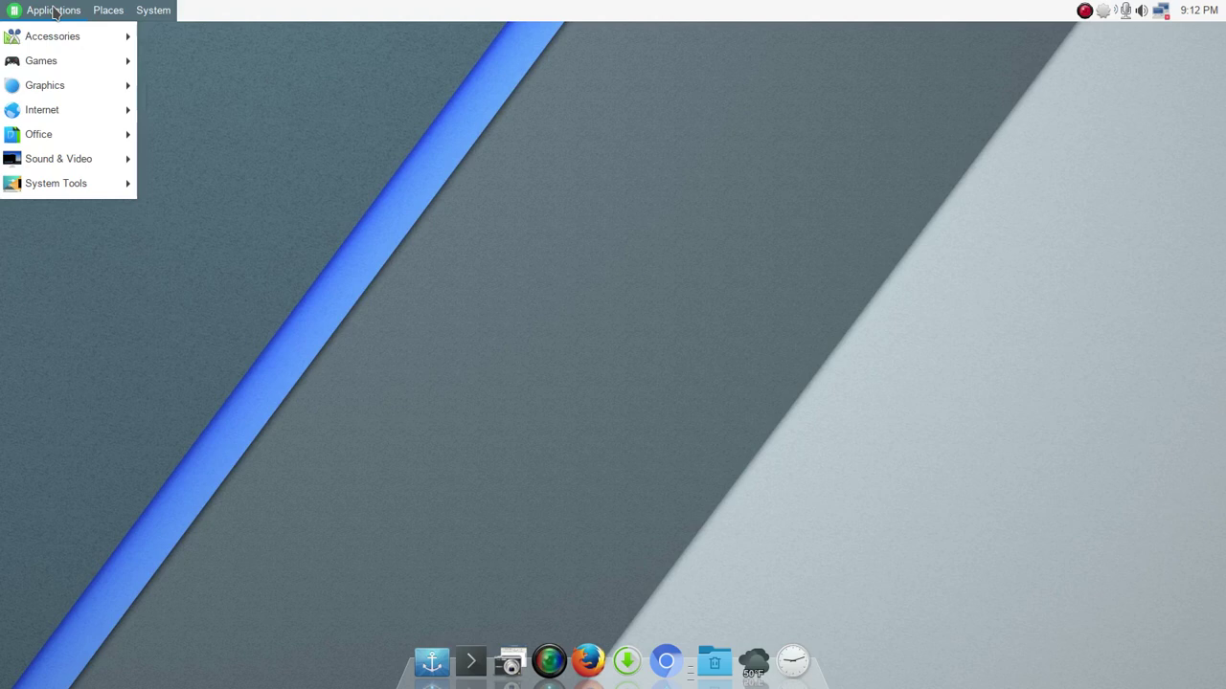
pyautogui.moveTo(146, 10)
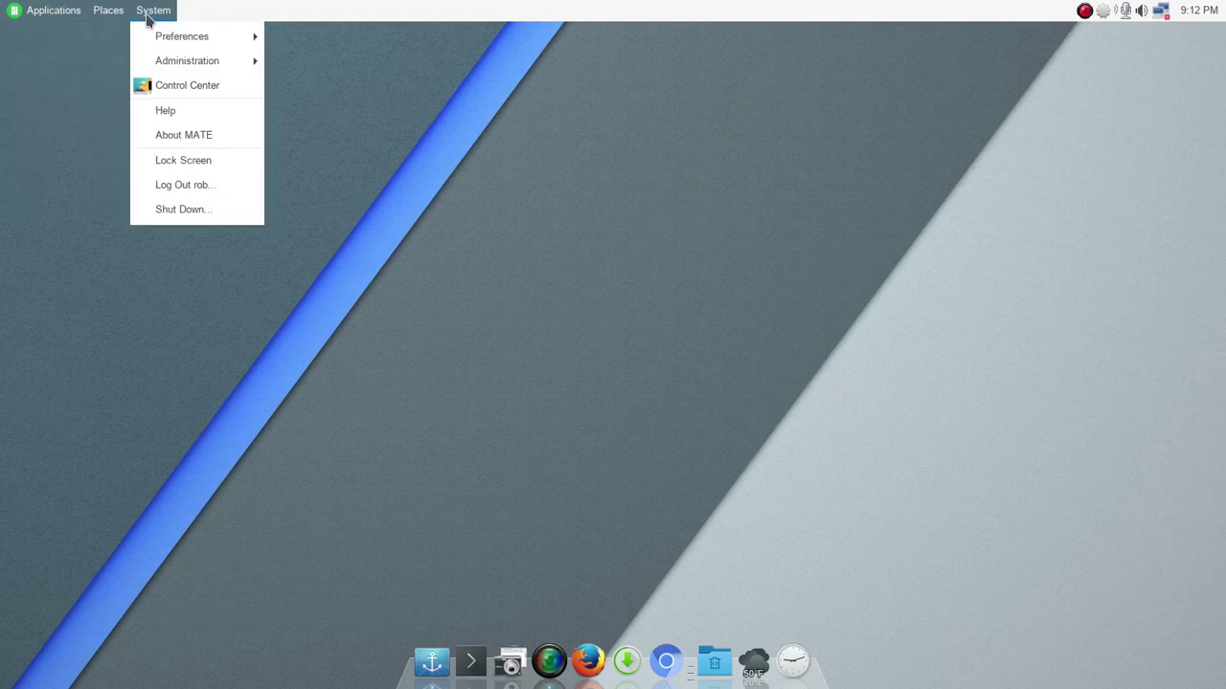
pyautogui.click(208, 137)
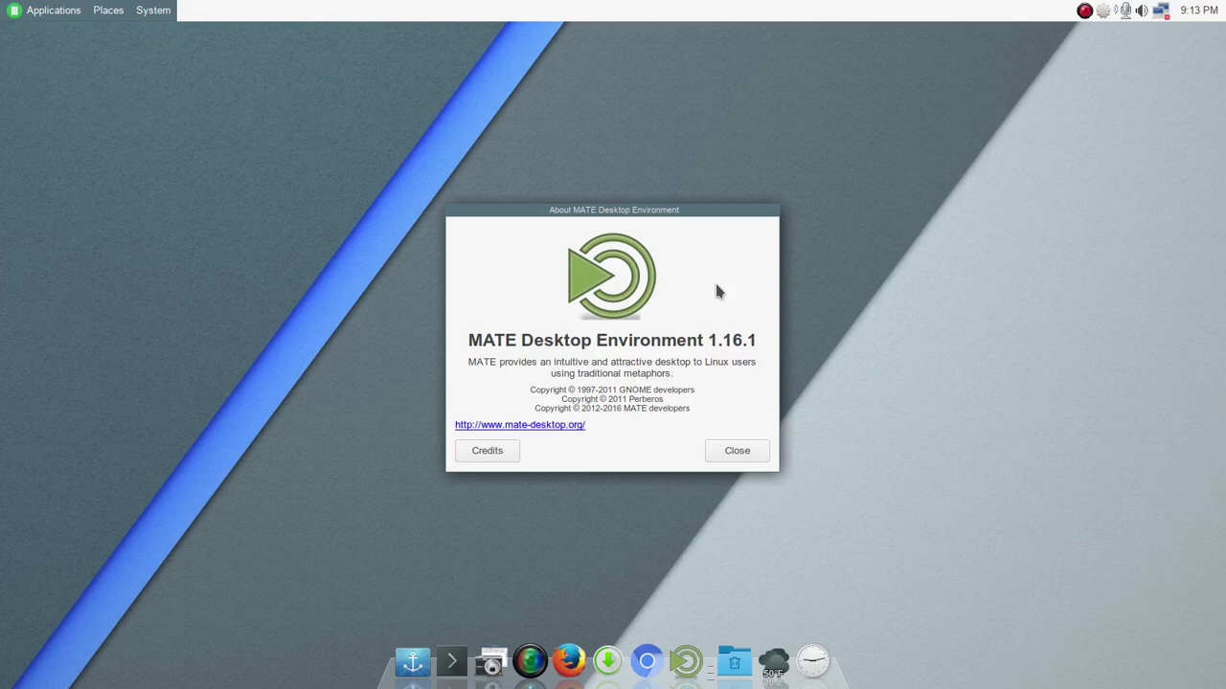
pyautogui.click(737, 452)
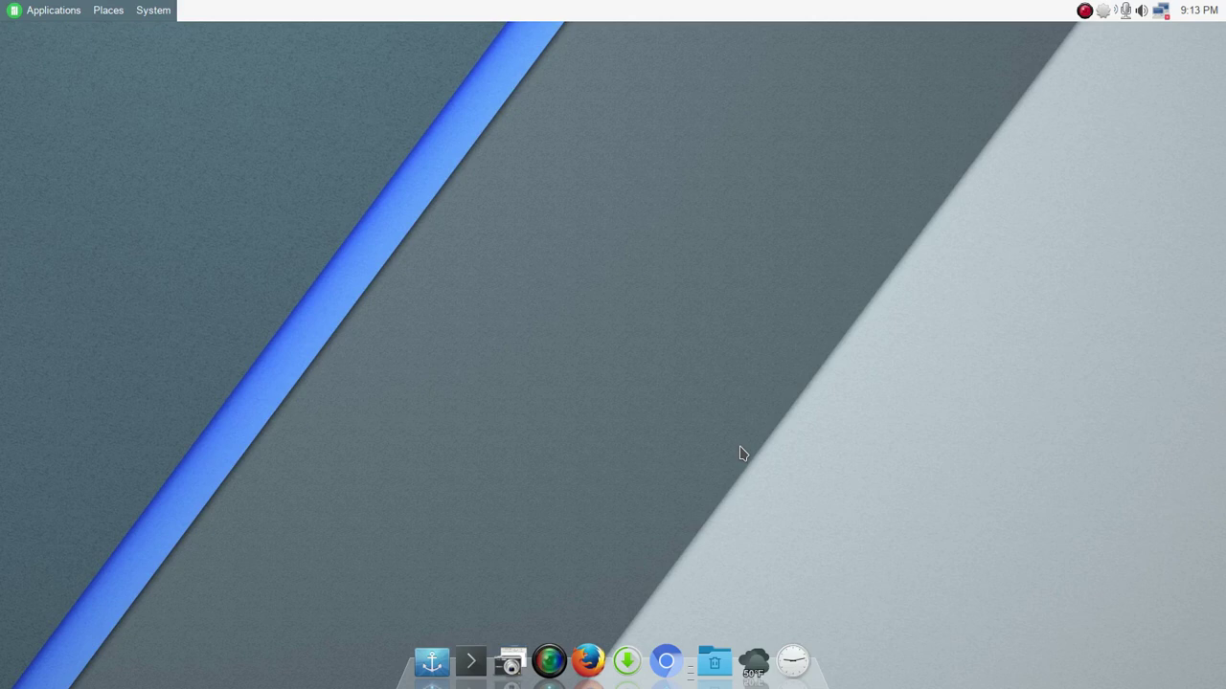
# Step: Open Add/Remove Software and show the AUR package results instead of the repository packages
pyautogui.click(159, 14)
pyautogui.moveTo(182, 38)
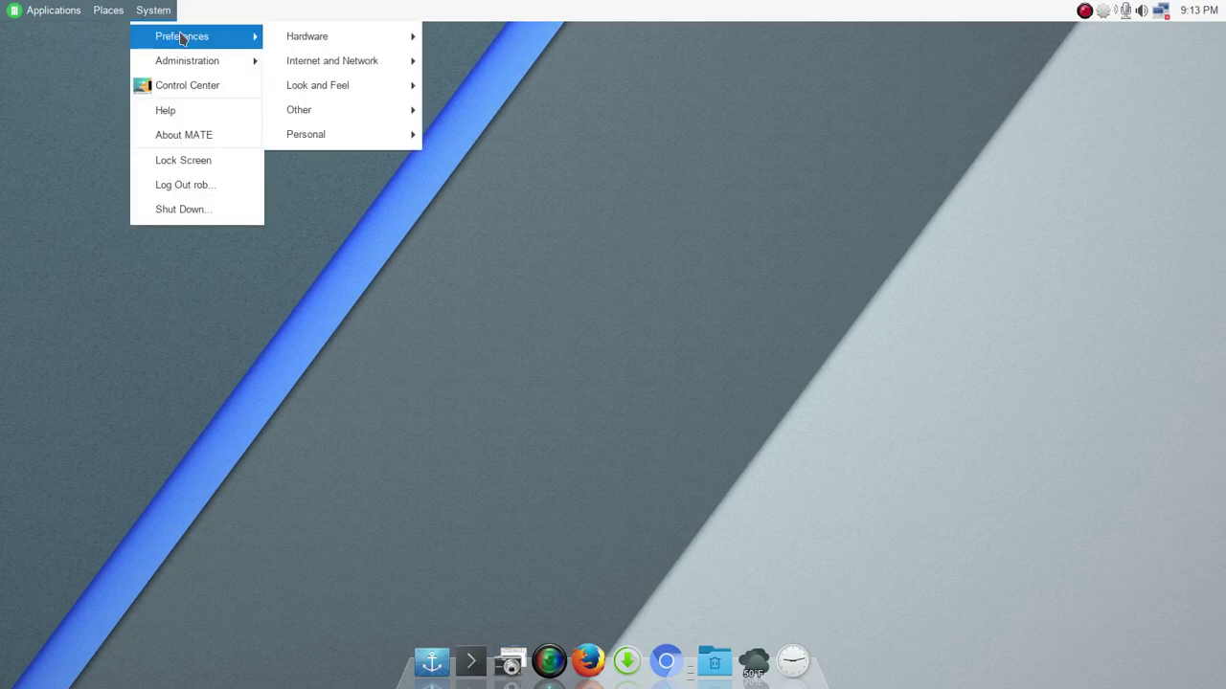
pyautogui.moveTo(71, 12)
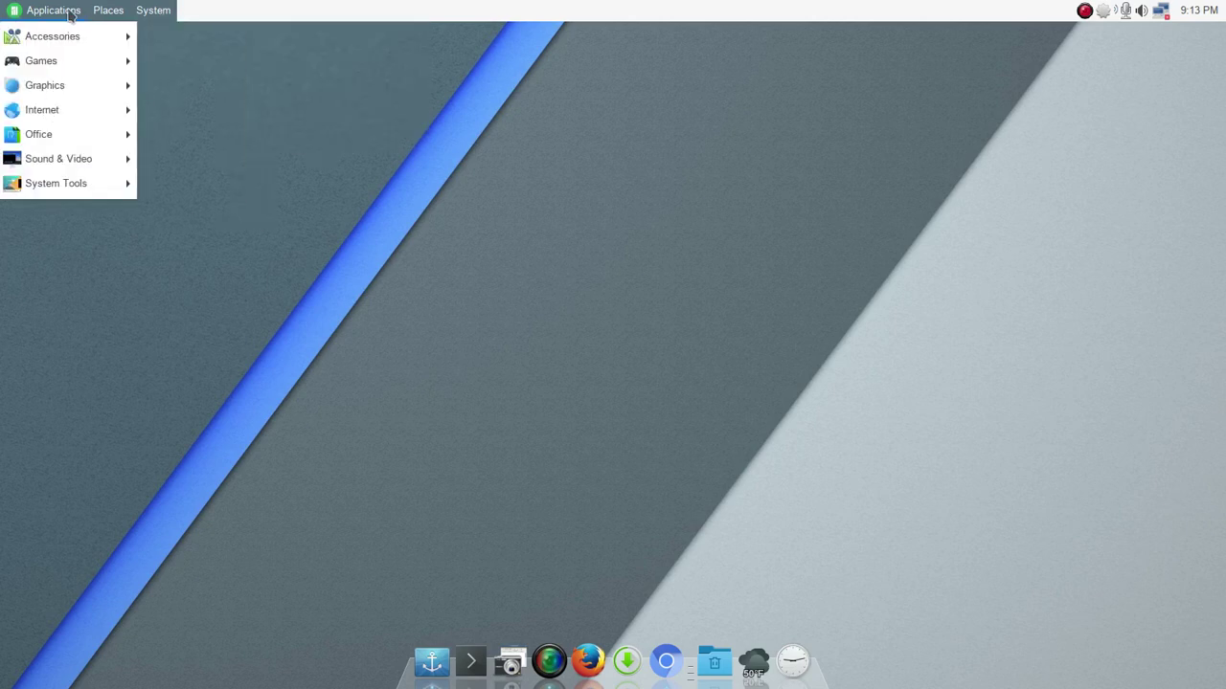
pyautogui.moveTo(69, 186)
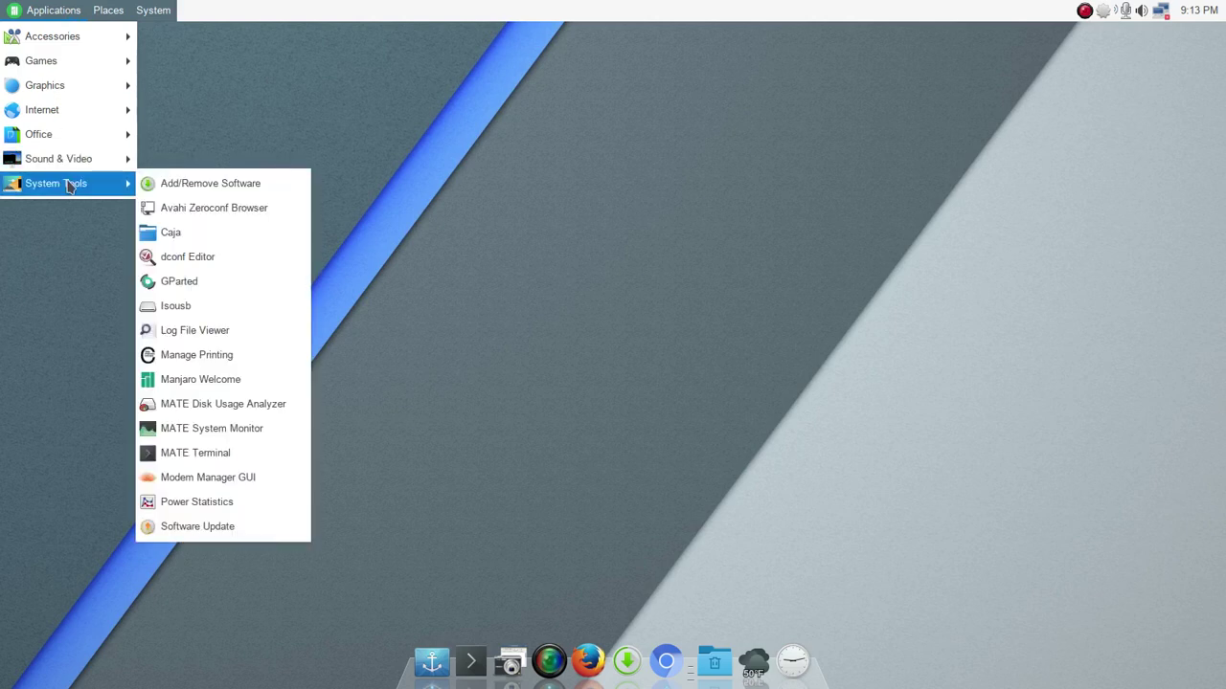
pyautogui.click(196, 187)
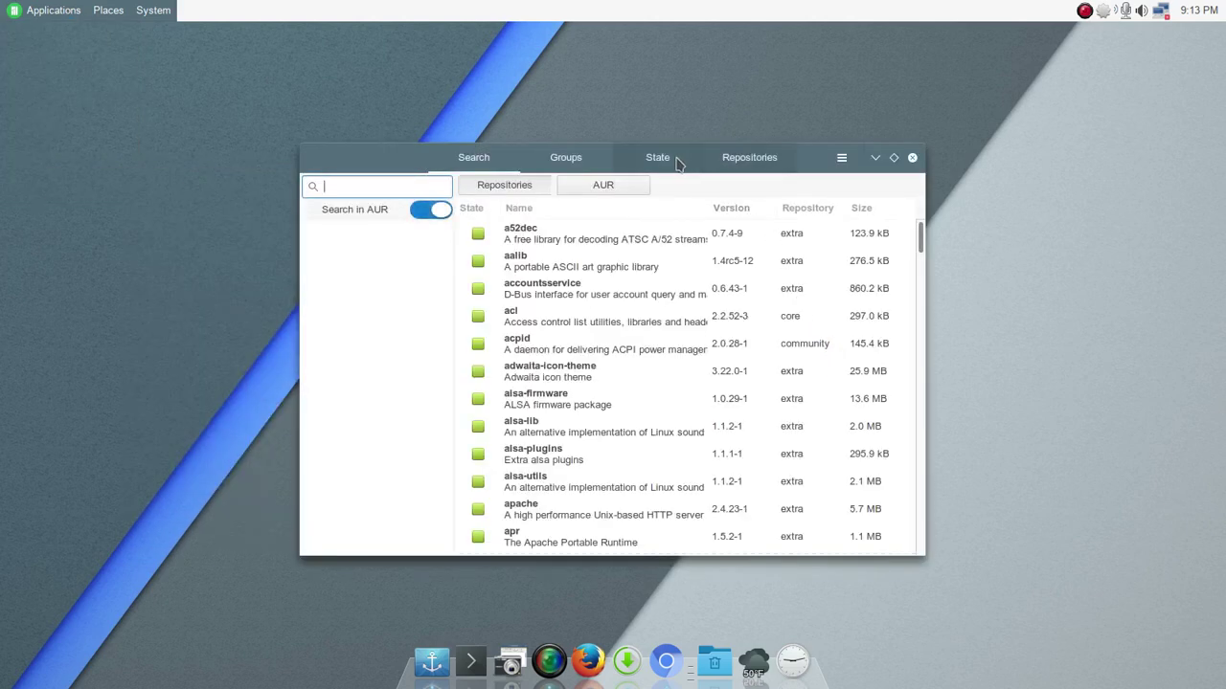
pyautogui.moveTo(375, 165)
pyautogui.mouseDown()
pyautogui.moveTo(383, 117)
pyautogui.moveTo(383, 155)
pyautogui.mouseUp()
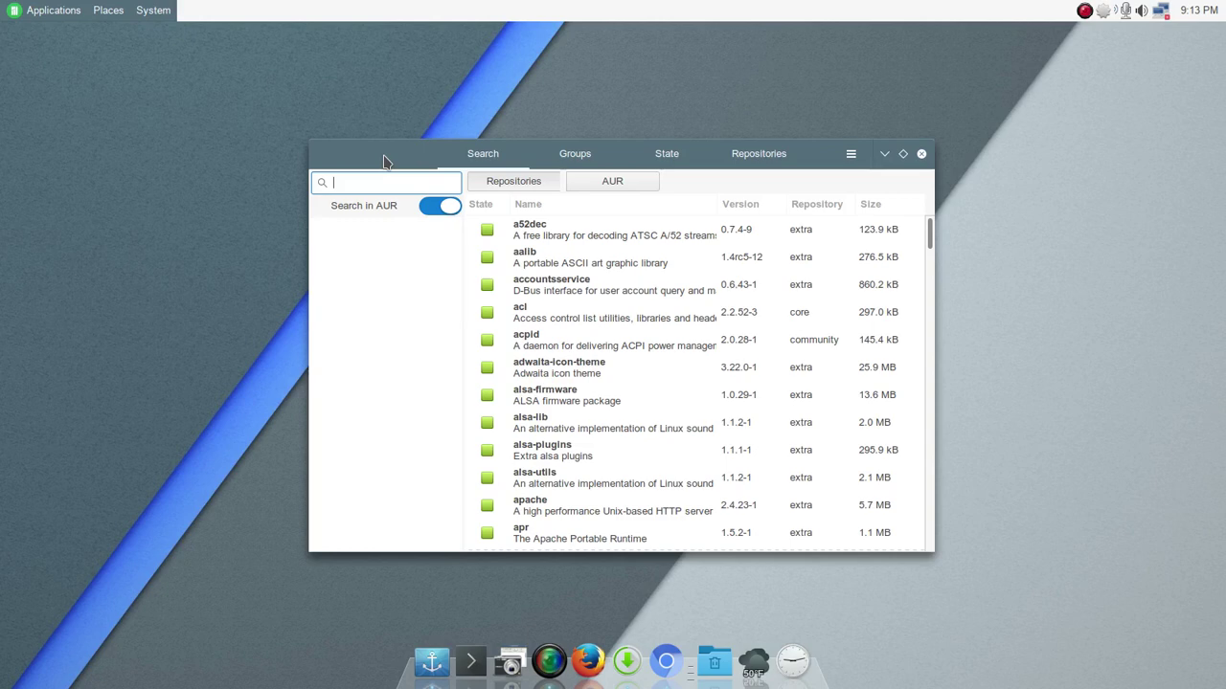
pyautogui.click(598, 184)
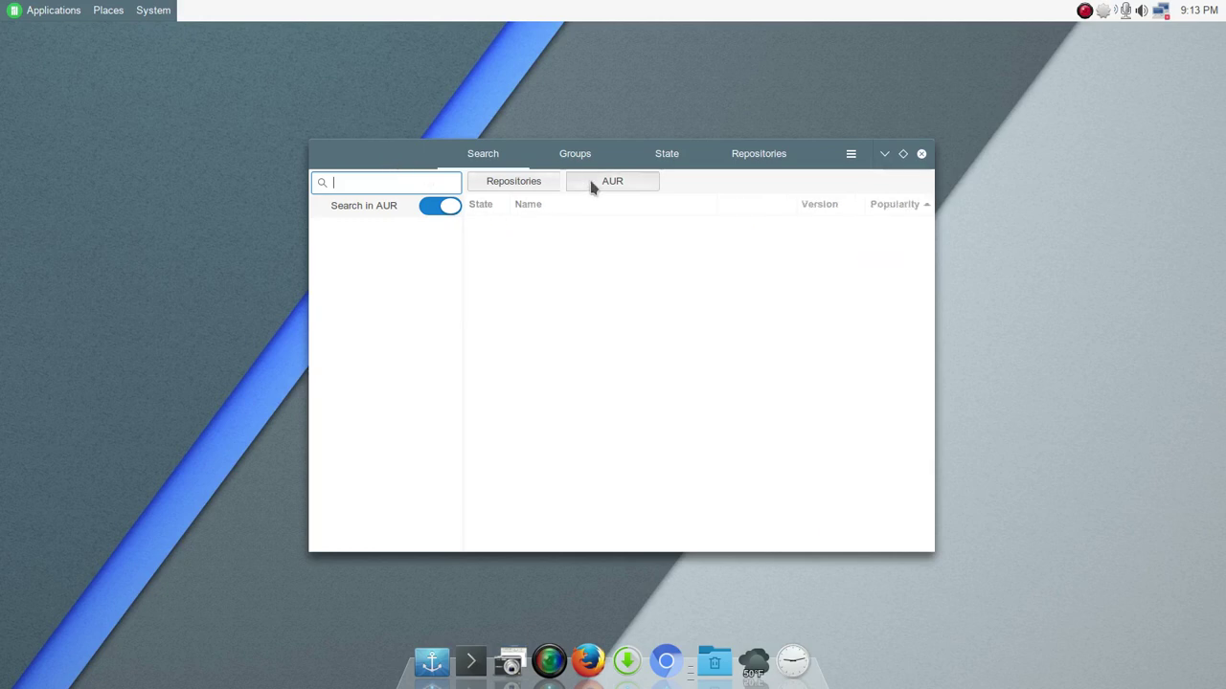
# Step: Open the package manager's preferences, authenticating with the account password
pyautogui.click(851, 155)
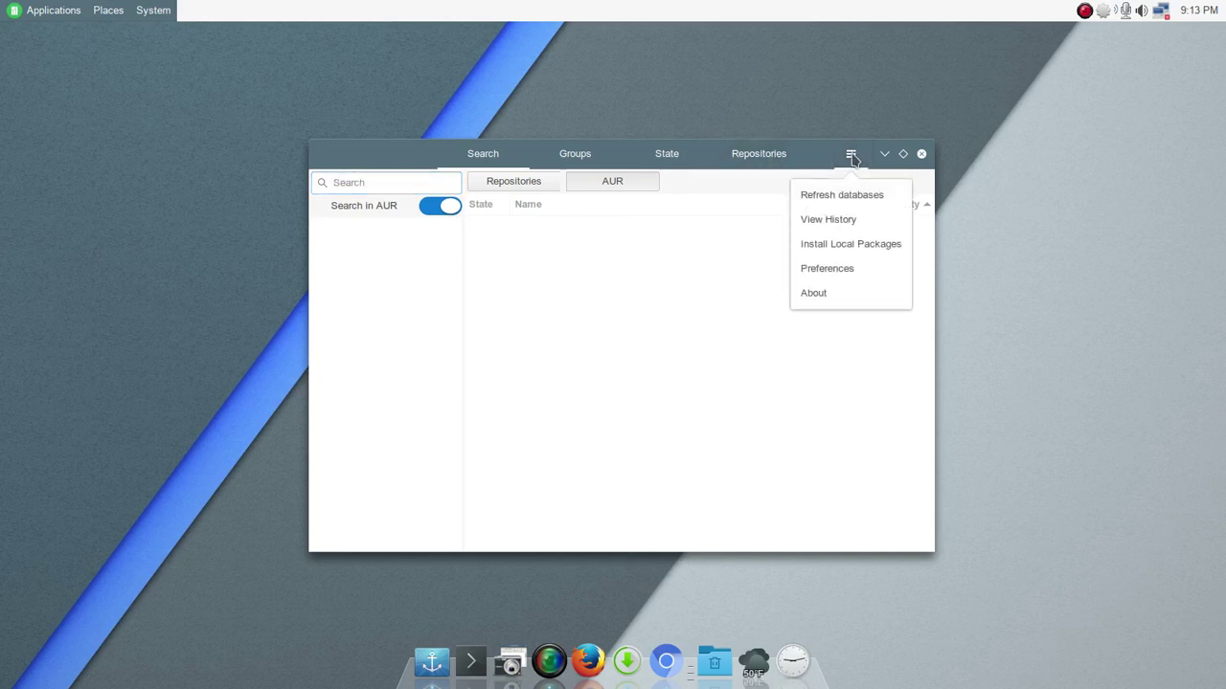
pyautogui.click(846, 269)
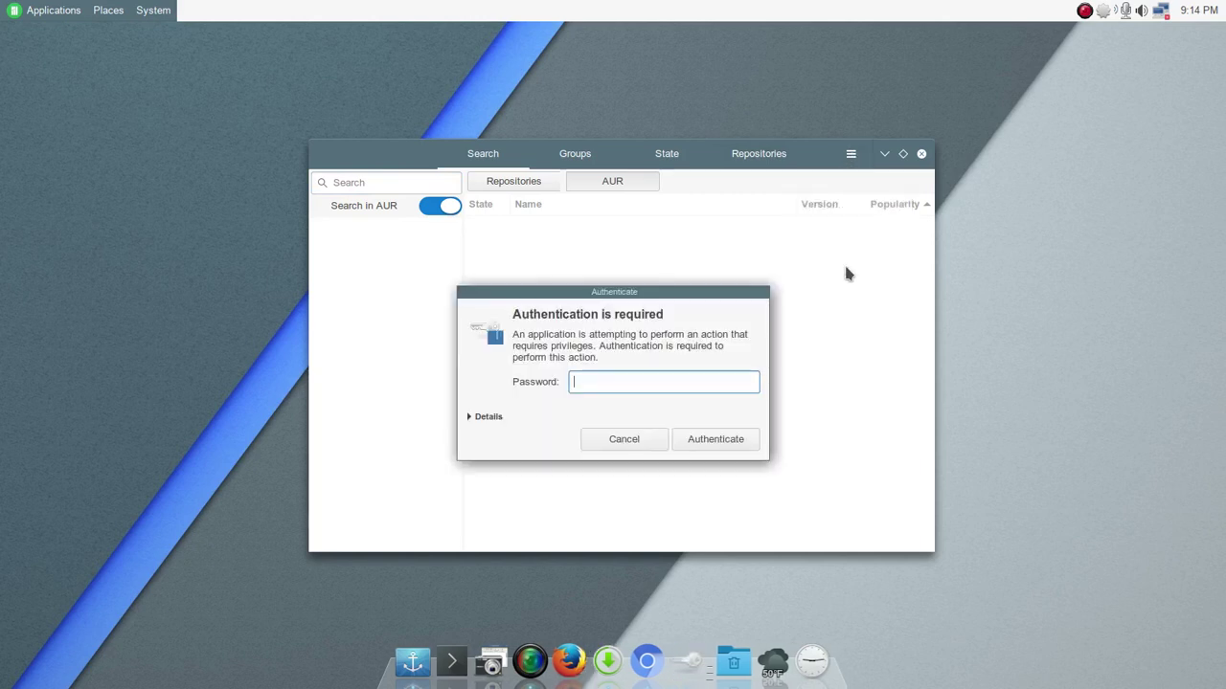
pyautogui.write('********')
pyautogui.press('Return')
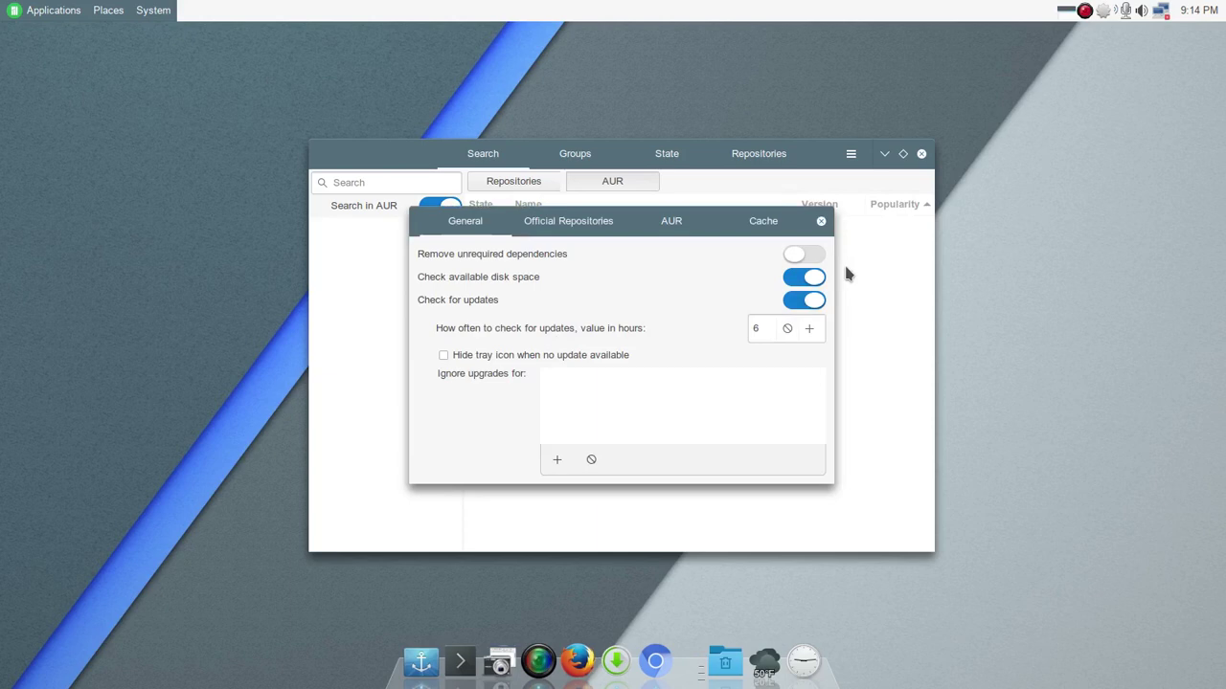
# Step: Review the package manager's AUR preferences, and close both the preferences and Add/Remove Software
pyautogui.click(670, 221)
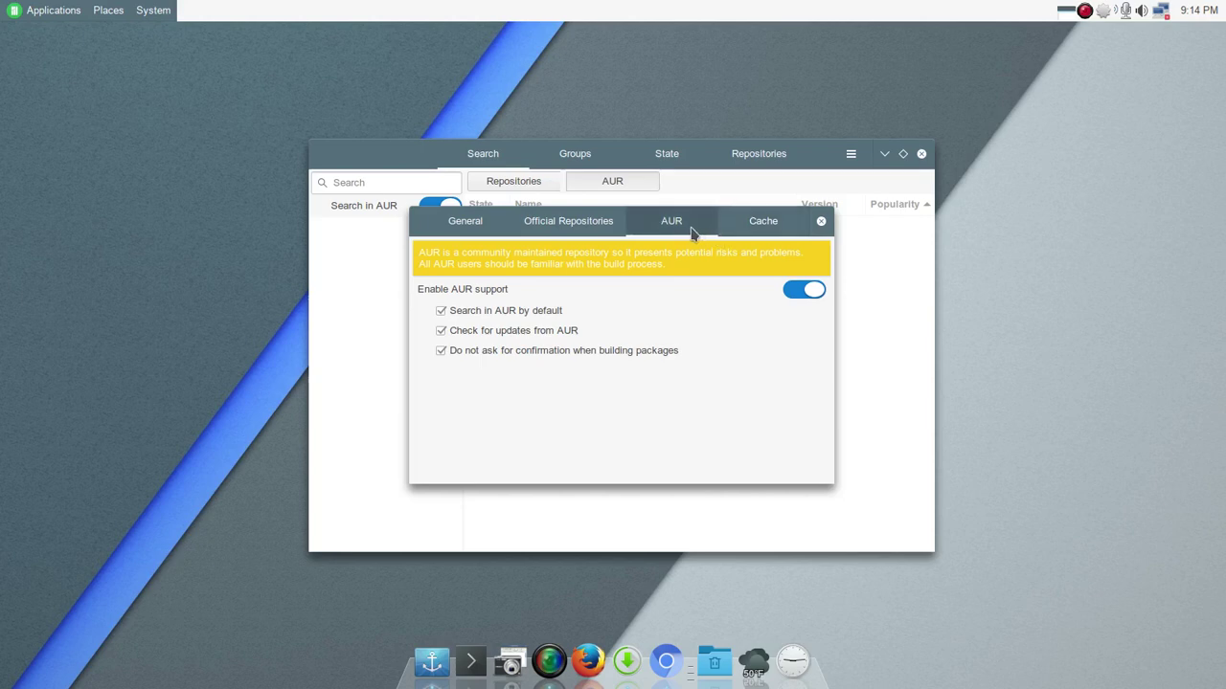
pyautogui.click(821, 222)
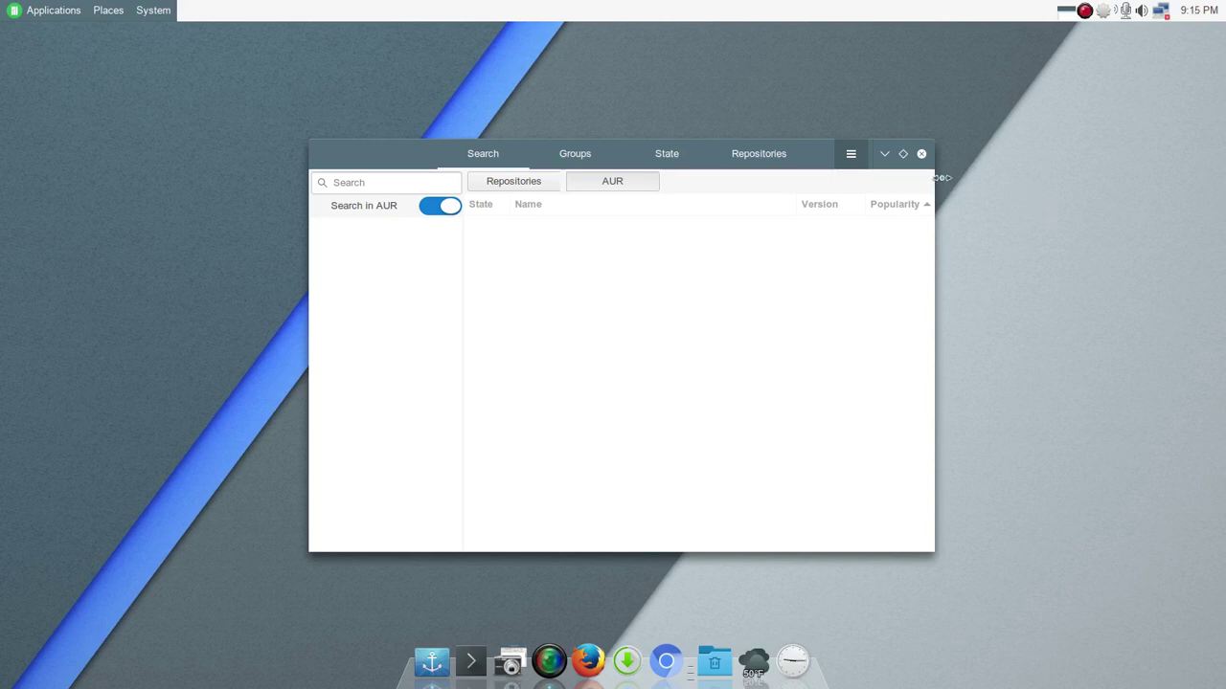
pyautogui.click(921, 154)
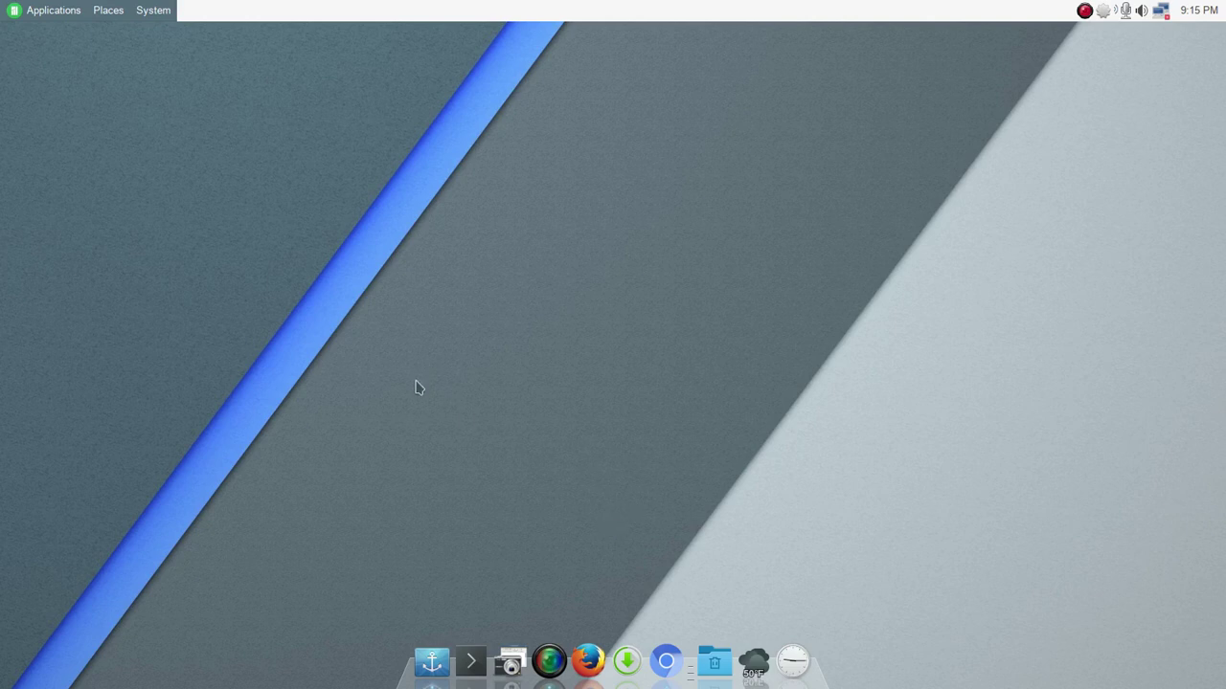
# Step: Look through the installed applications in the Accessories, Games and Graphics categories
pyautogui.click(43, 16)
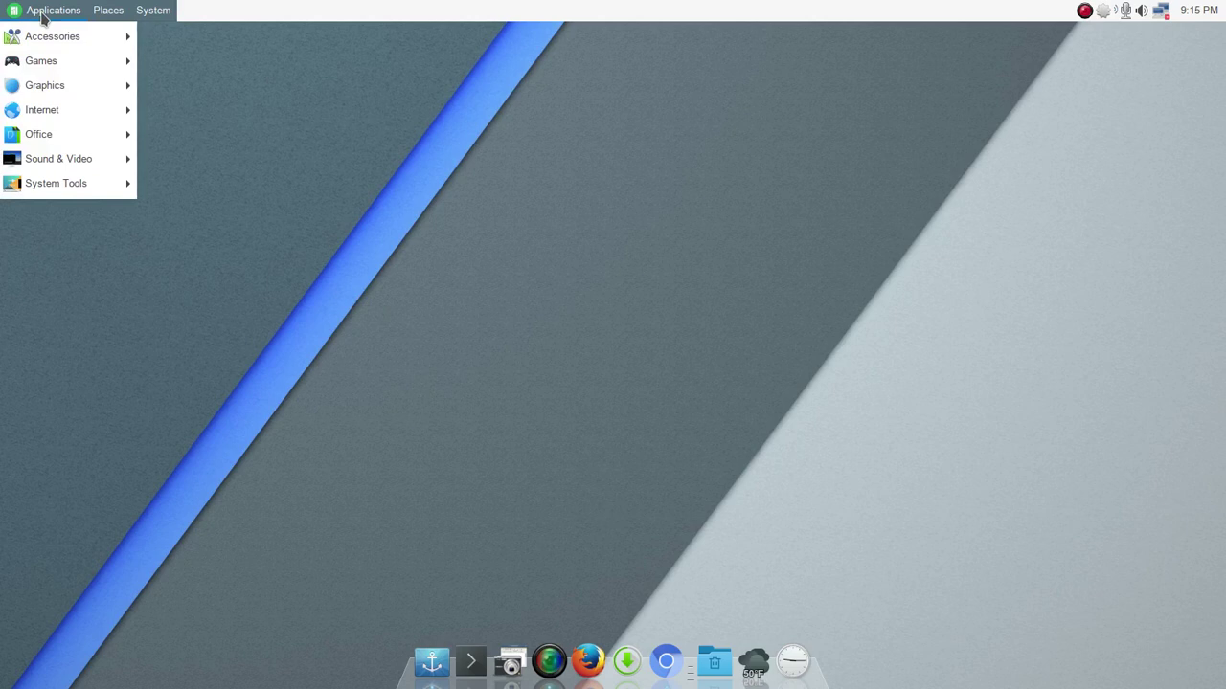
pyautogui.moveTo(60, 36)
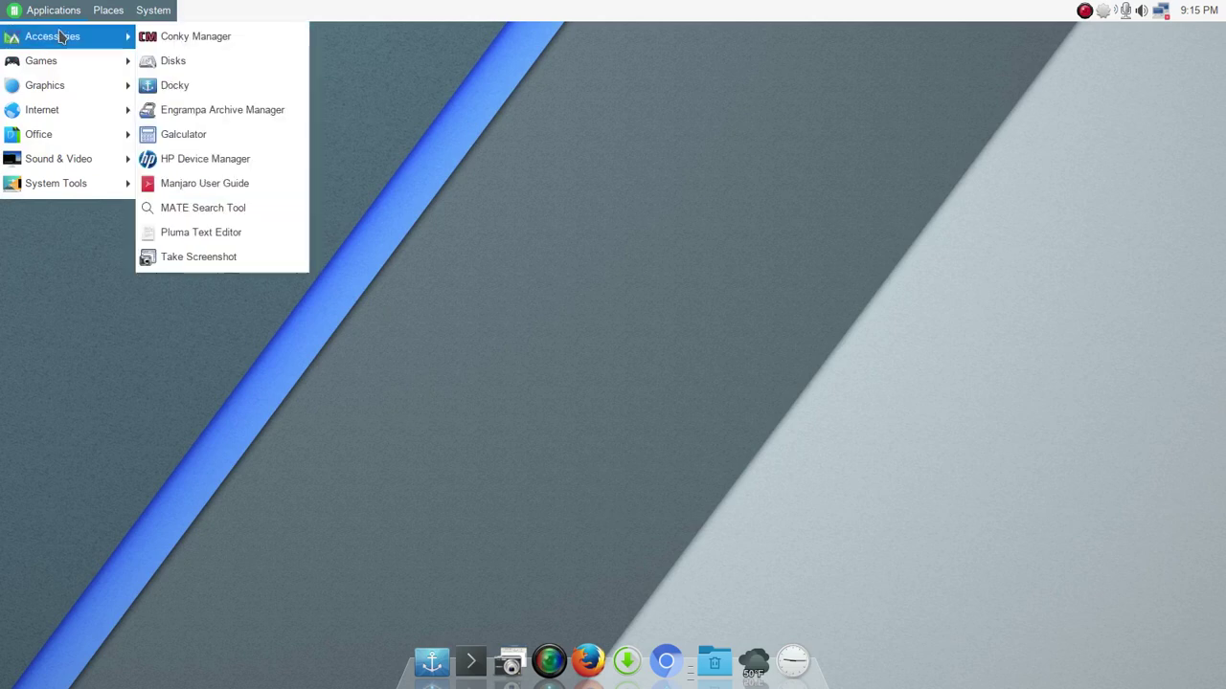
pyautogui.moveTo(80, 188)
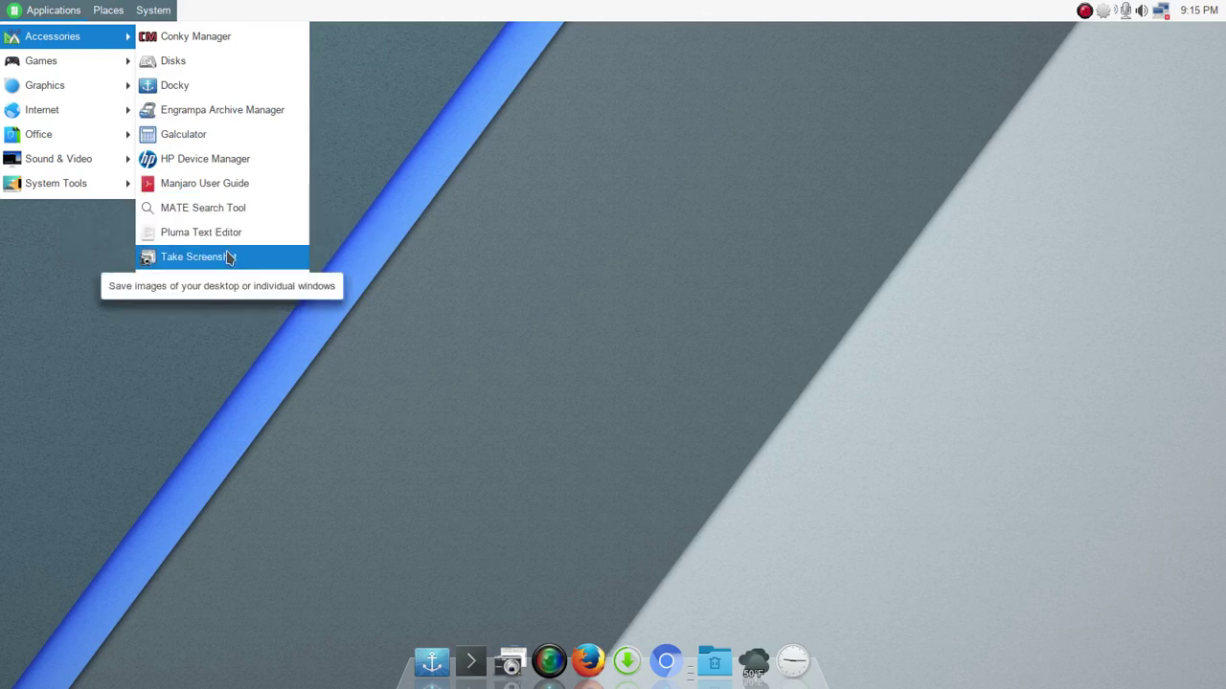
pyautogui.moveTo(88, 61)
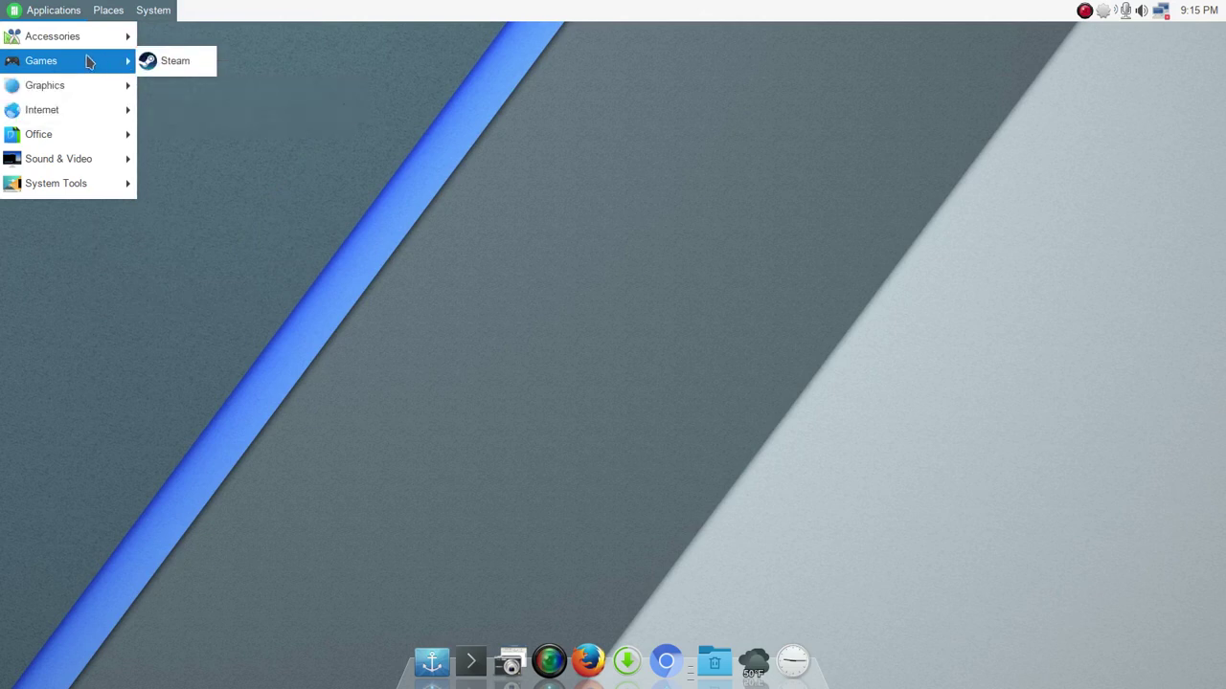
pyautogui.moveTo(92, 86)
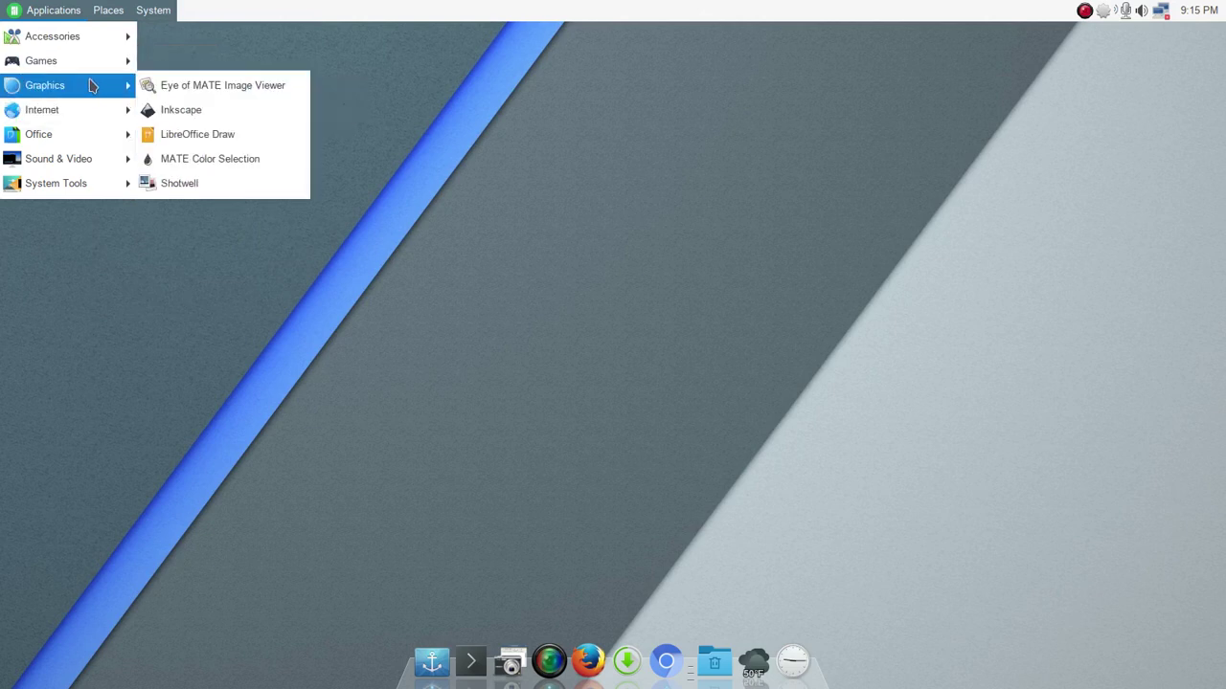
# Step: Open MATE Color Selection, move its window higher on the desktop to view it, and close it
pyautogui.click(189, 163)
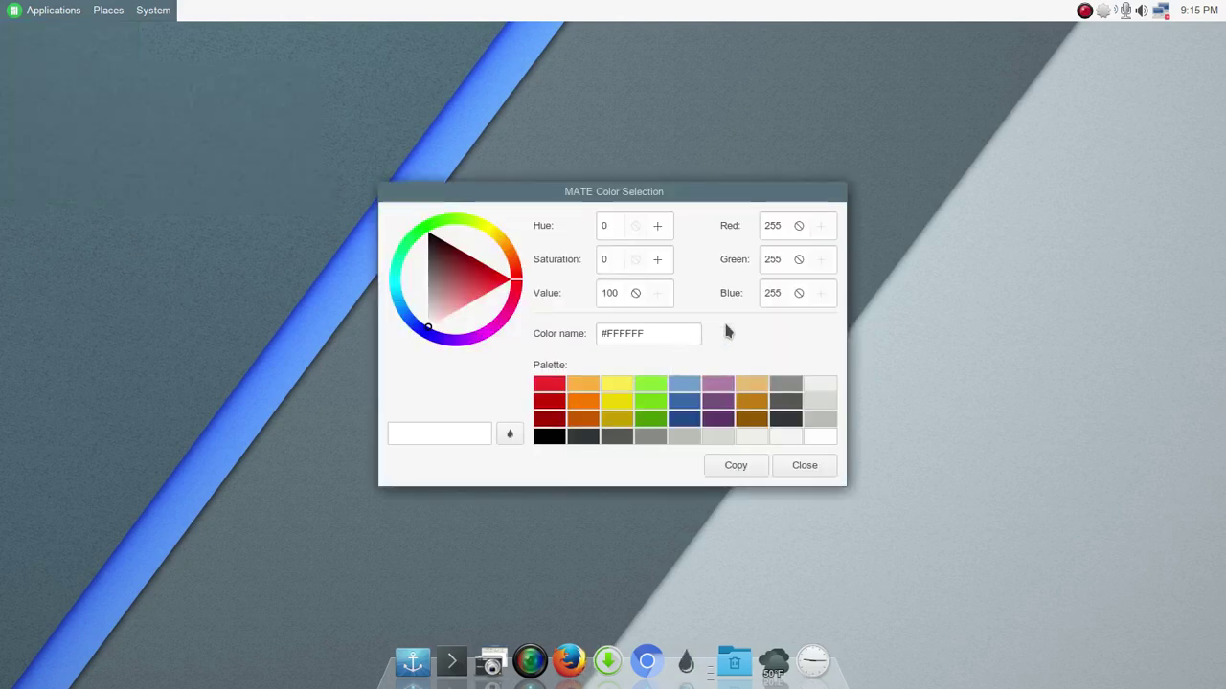
pyautogui.moveTo(716, 195); pyautogui.dragTo(720, 114)
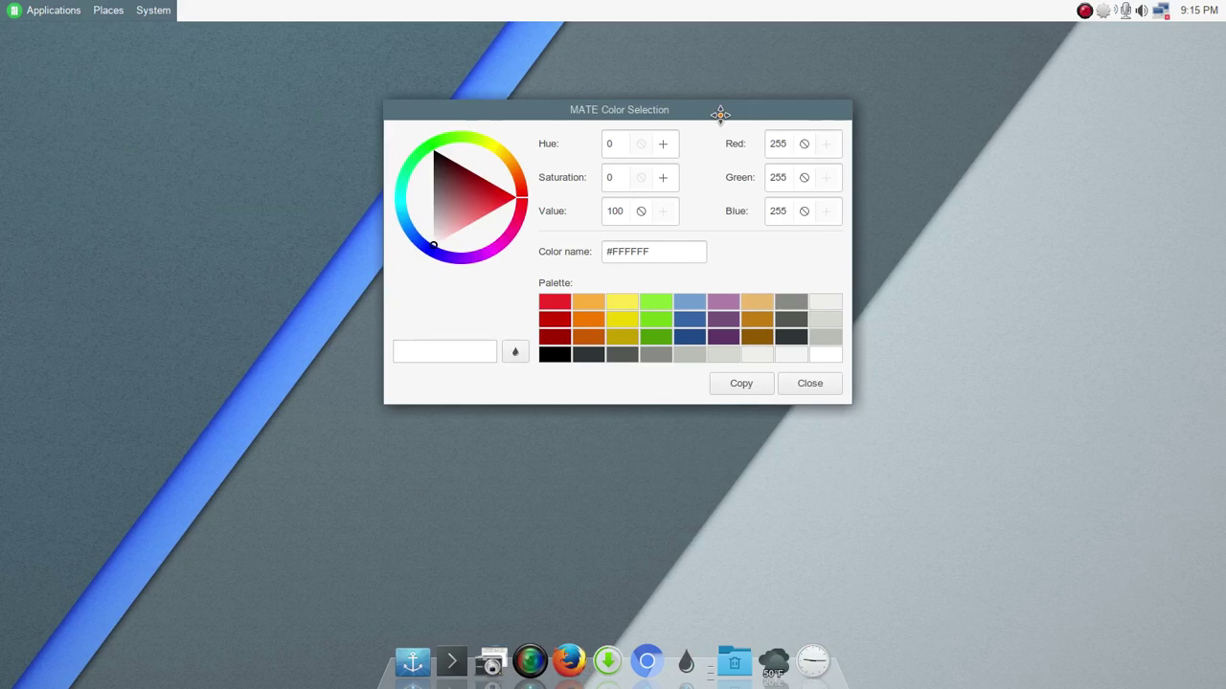
pyautogui.click(819, 386)
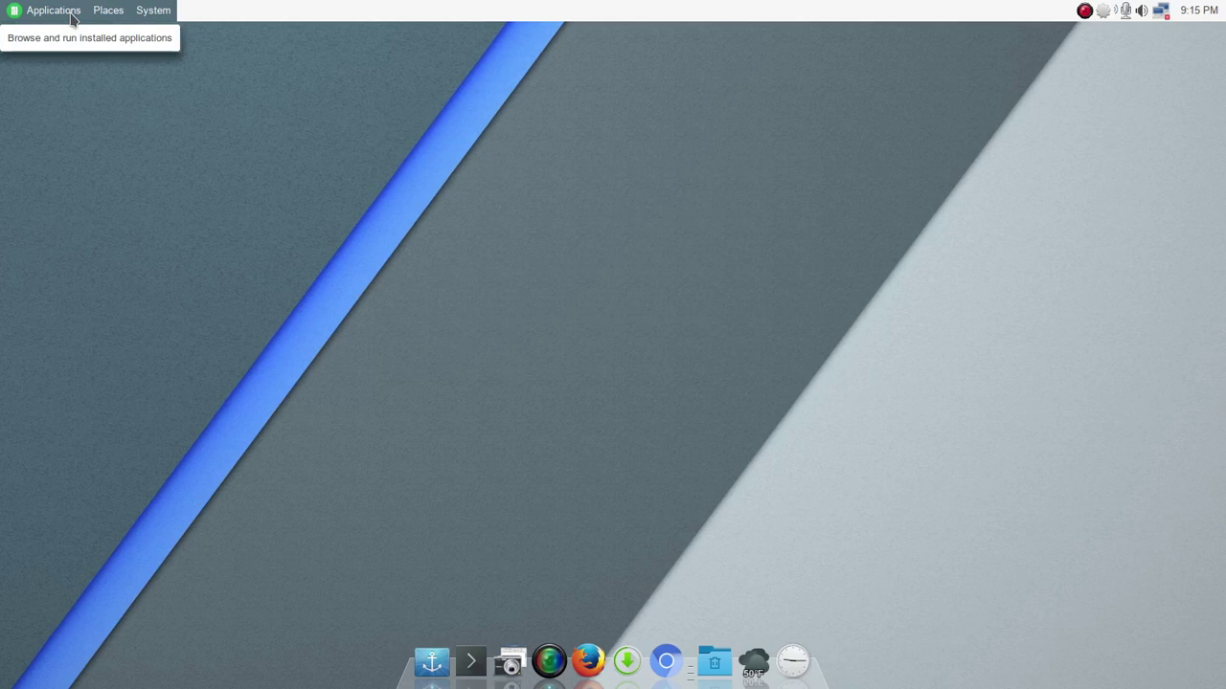
# Step: Look through the installed applications in the Internet, Office and Sound & Video categories
pyautogui.click(71, 14)
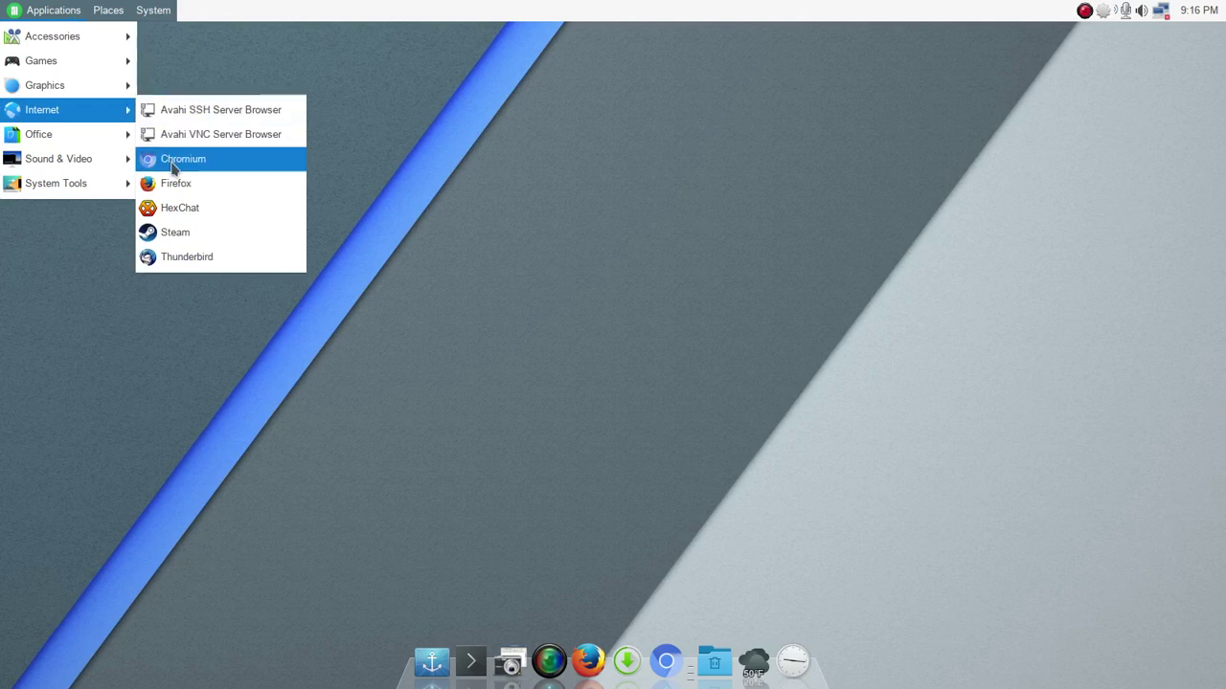
pyautogui.moveTo(110, 140)
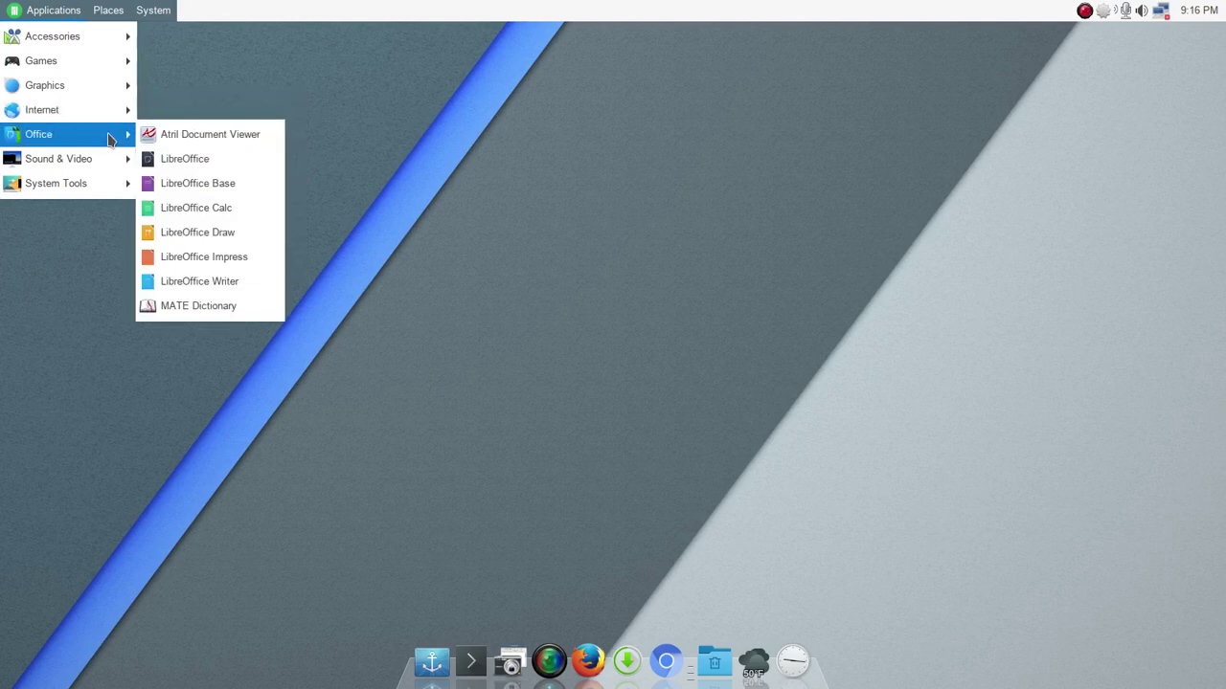
pyautogui.moveTo(114, 166)
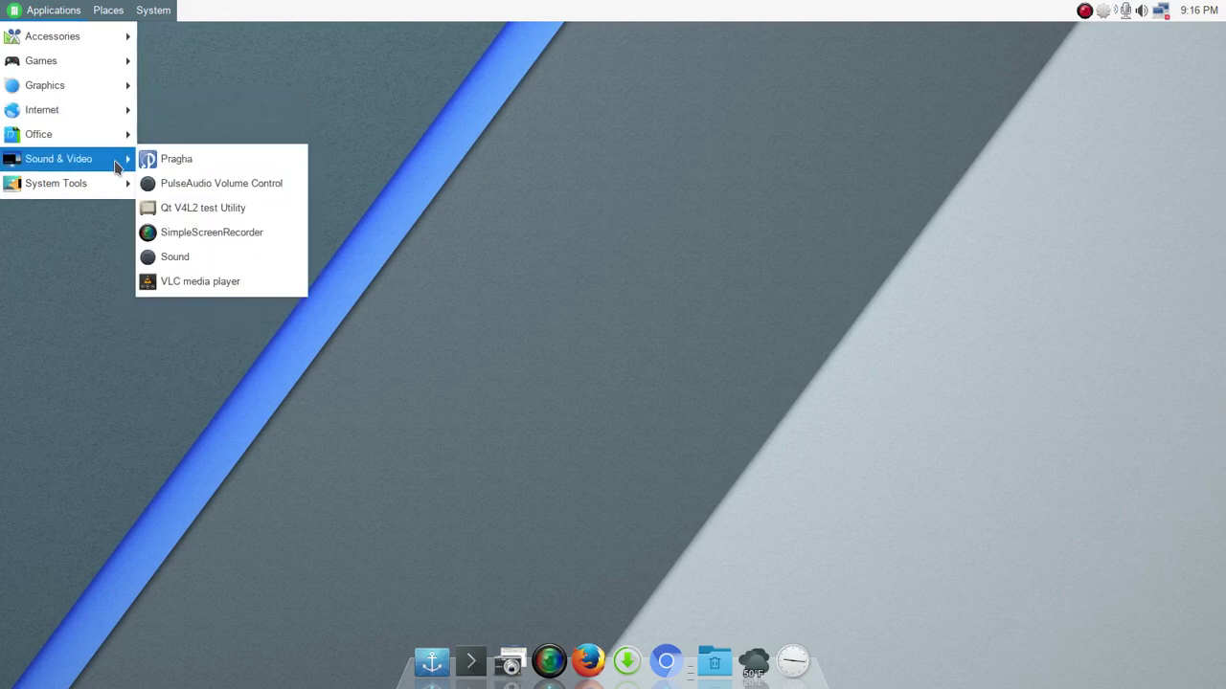
# Step: Open the Pragha music player to view it, close its window and quit its background process
pyautogui.click(196, 165)
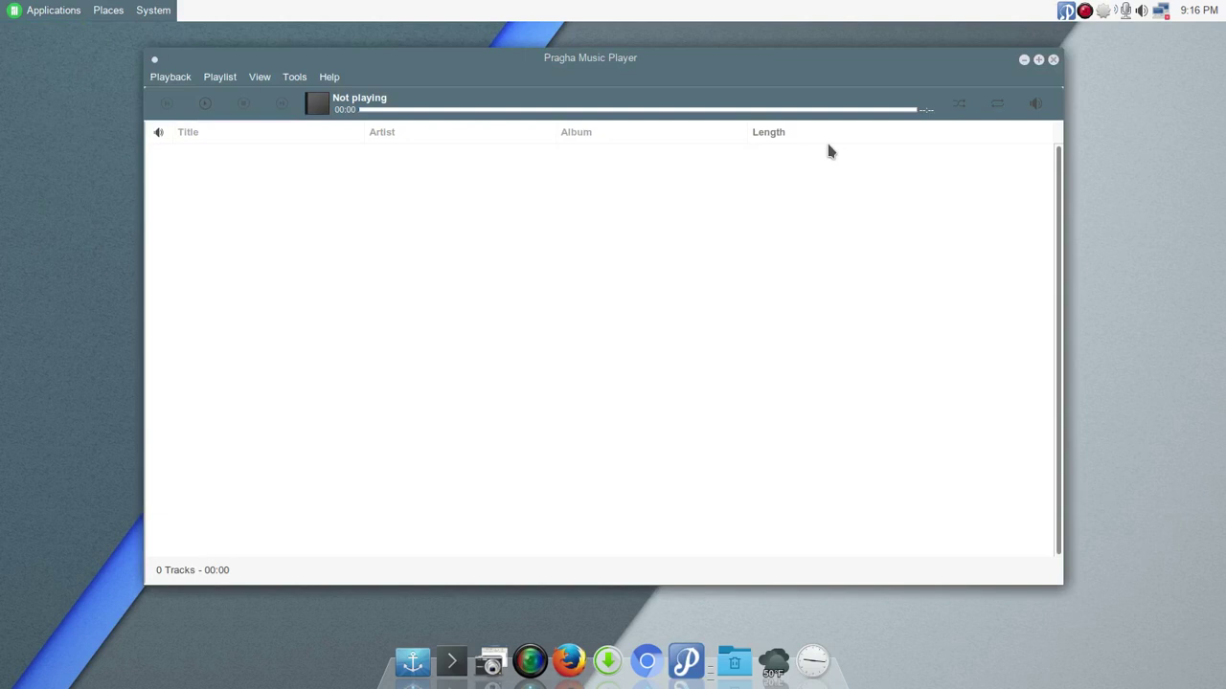
pyautogui.click(1053, 59)
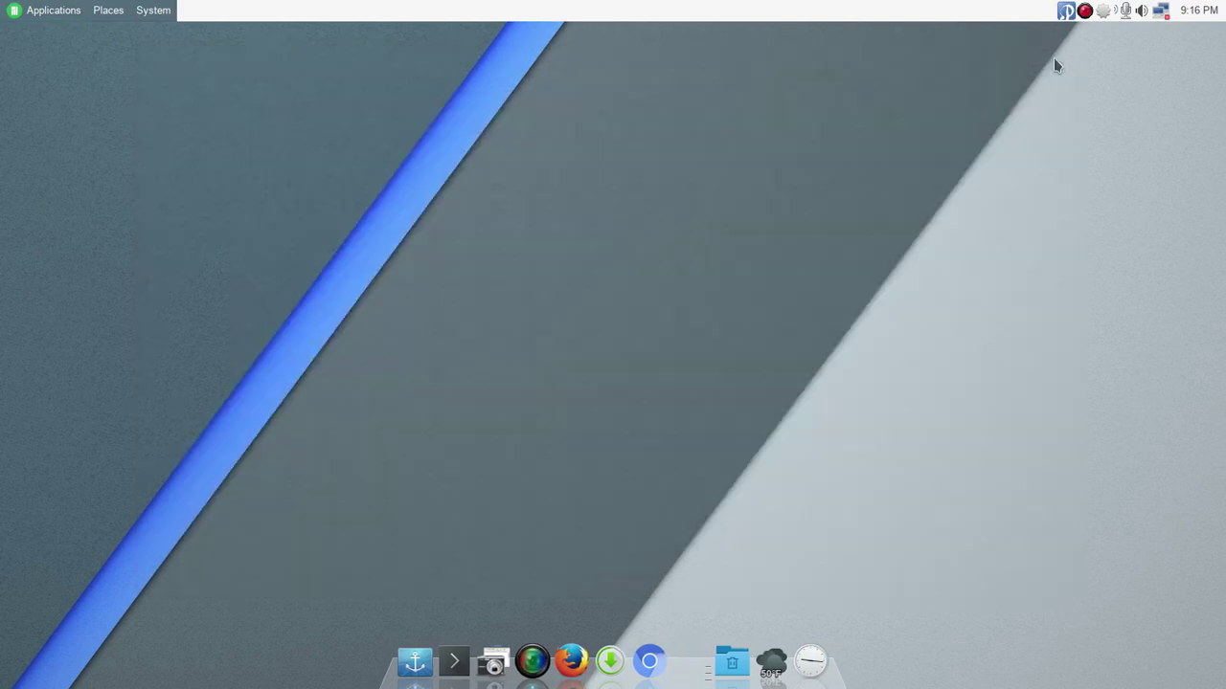
pyautogui.click(1064, 13)
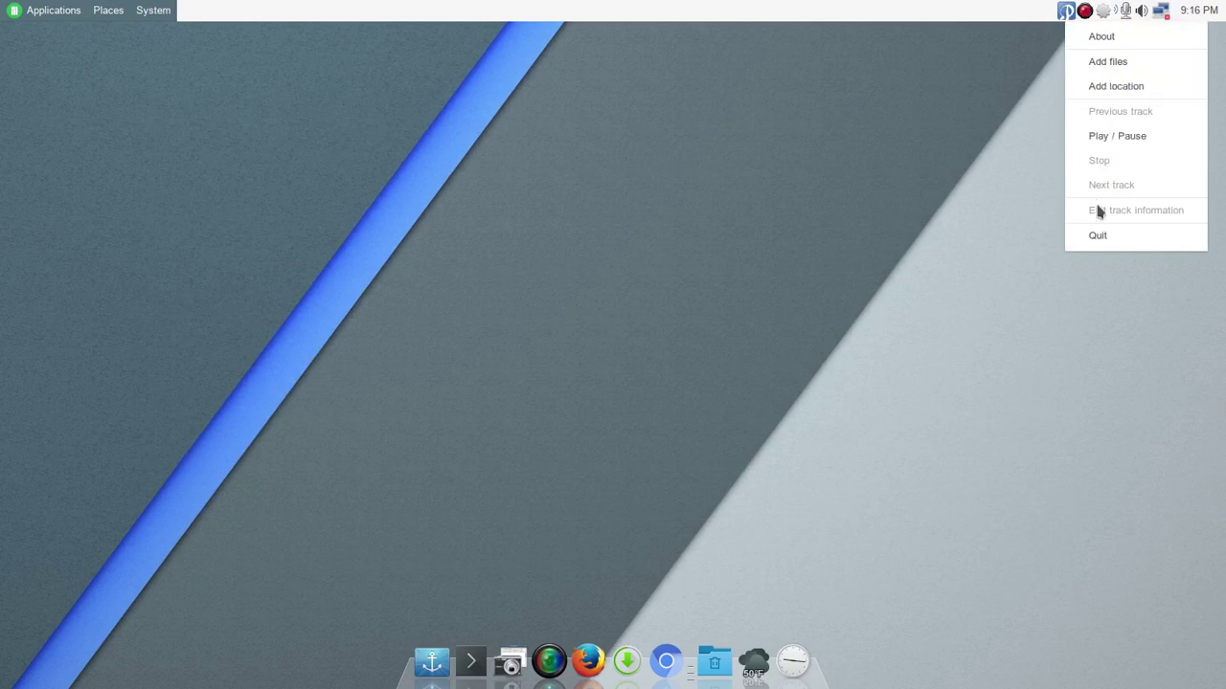
pyautogui.click(1097, 234)
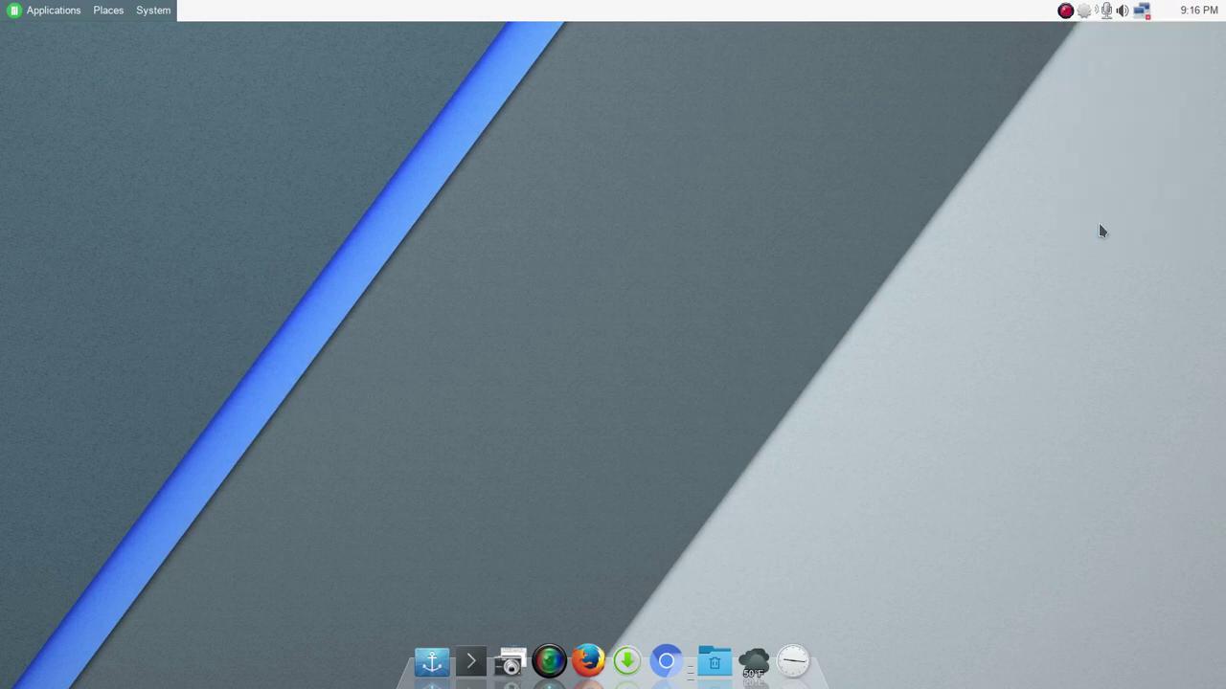
# Step: Open the Caja file manager, view its version information, and close the About dialog and the file manager
pyautogui.click(48, 9)
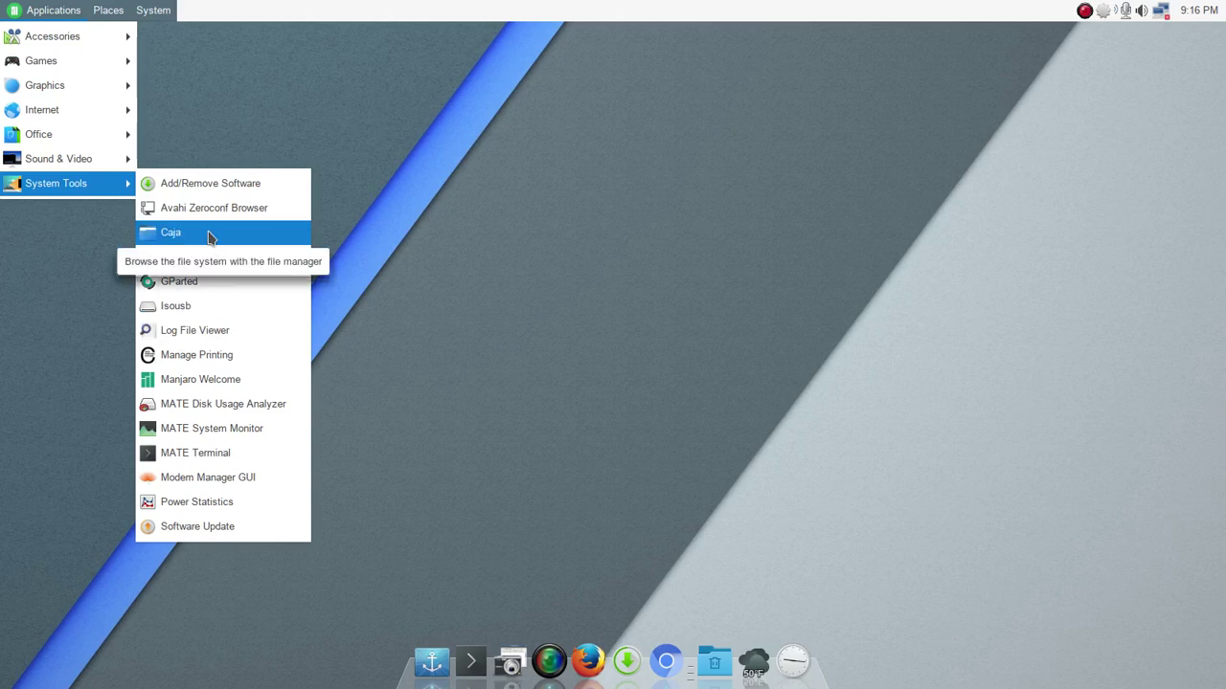
pyautogui.click(211, 237)
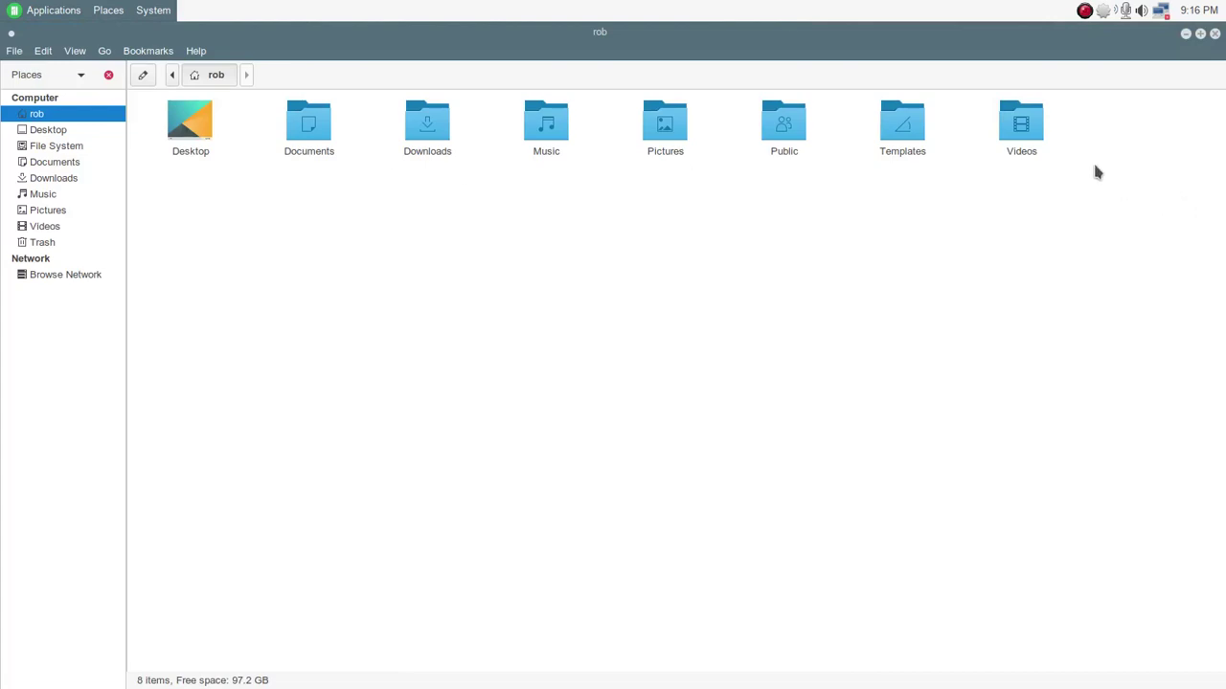
pyautogui.click(204, 53)
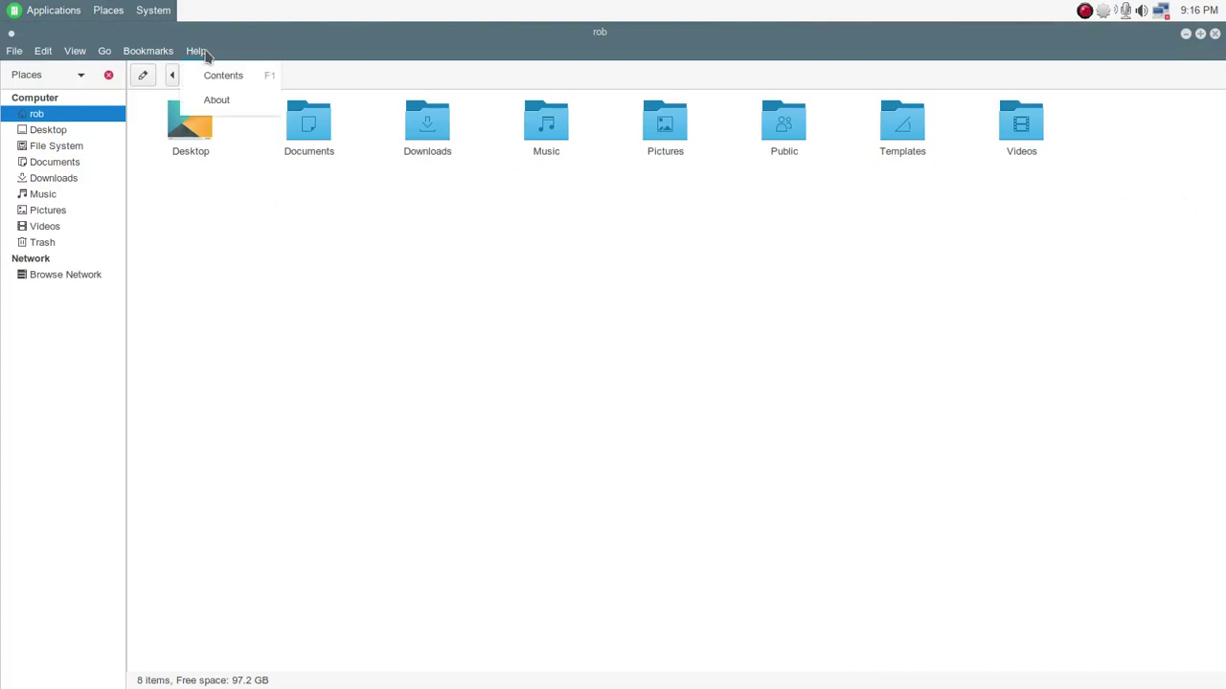
pyautogui.click(220, 100)
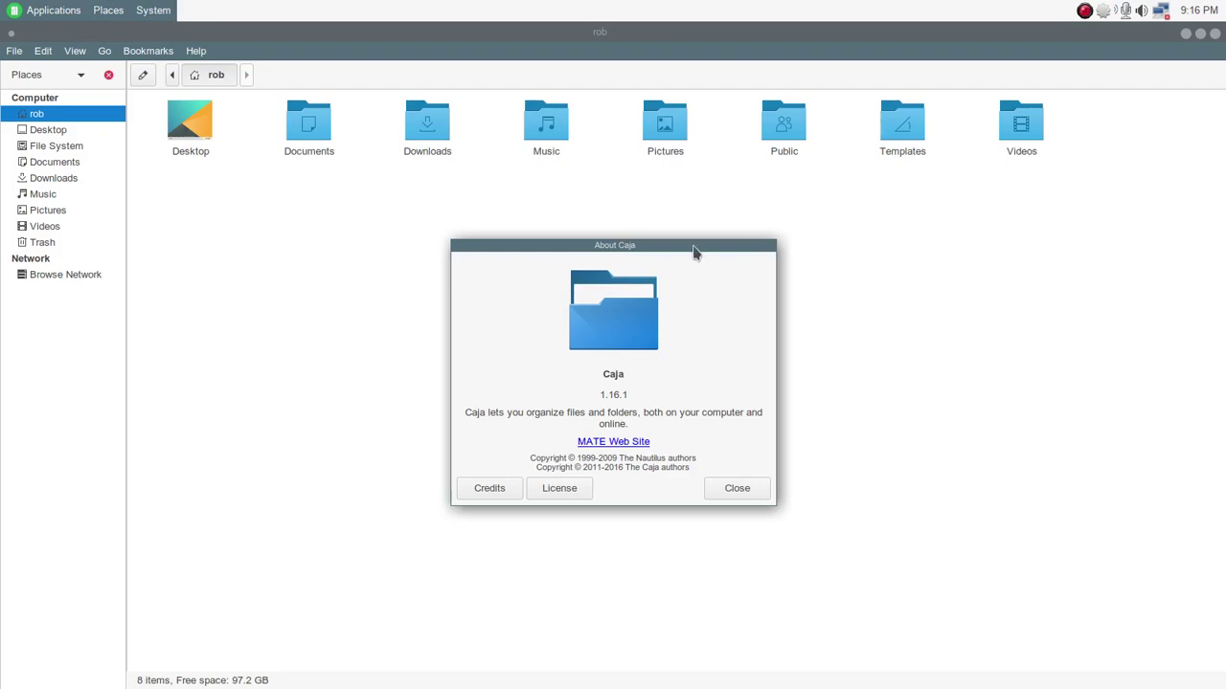
pyautogui.moveTo(692, 245); pyautogui.dragTo(629, 225)
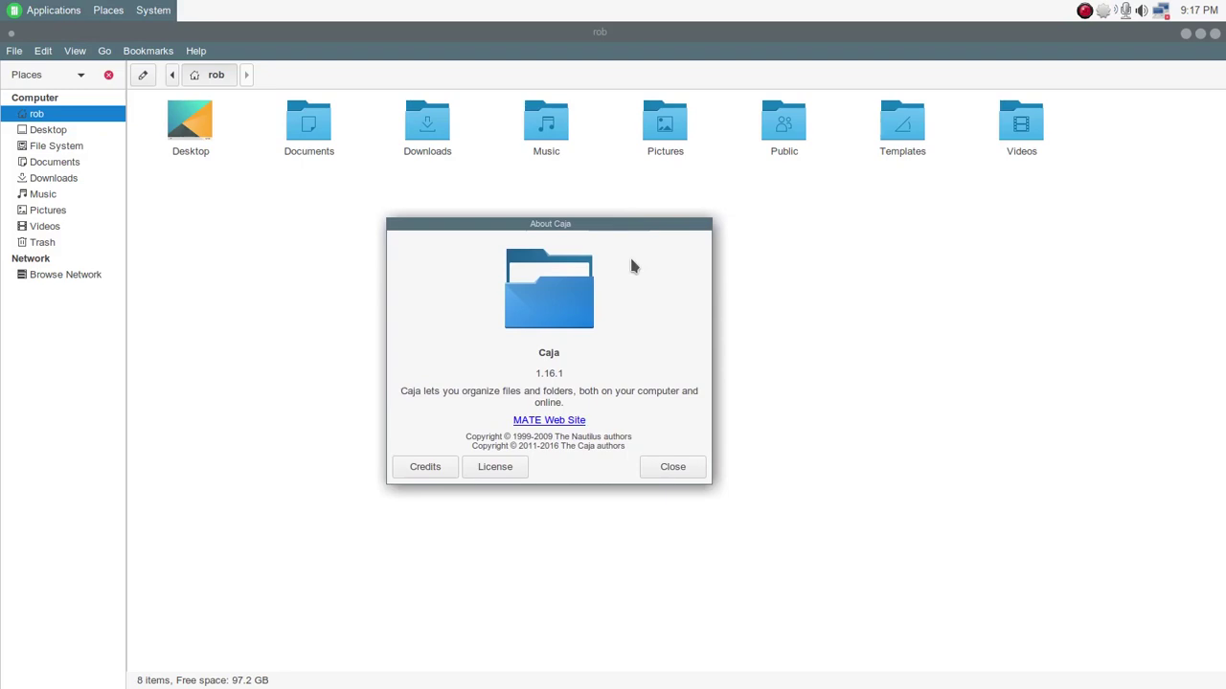
pyautogui.click(673, 467)
pyautogui.click(1214, 34)
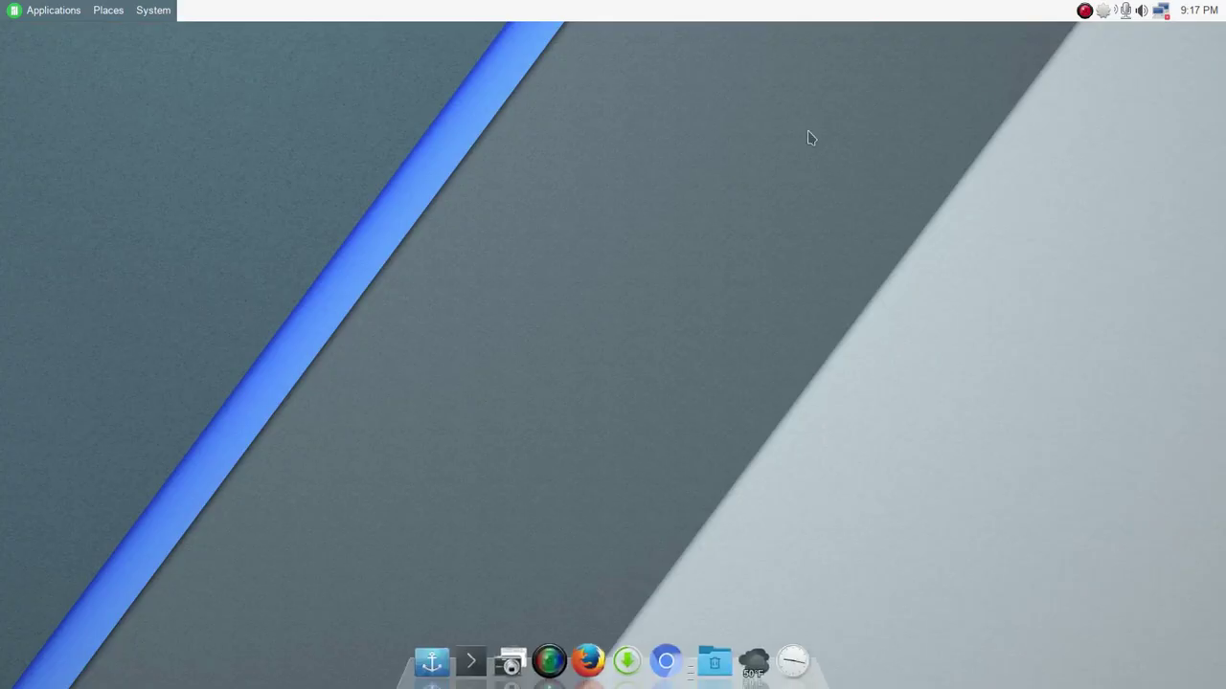
# Step: Open Manjaro Welcome from the system tools, review its documentation, support and project links, and close it
pyautogui.click(165, 12)
pyautogui.moveTo(53, 11)
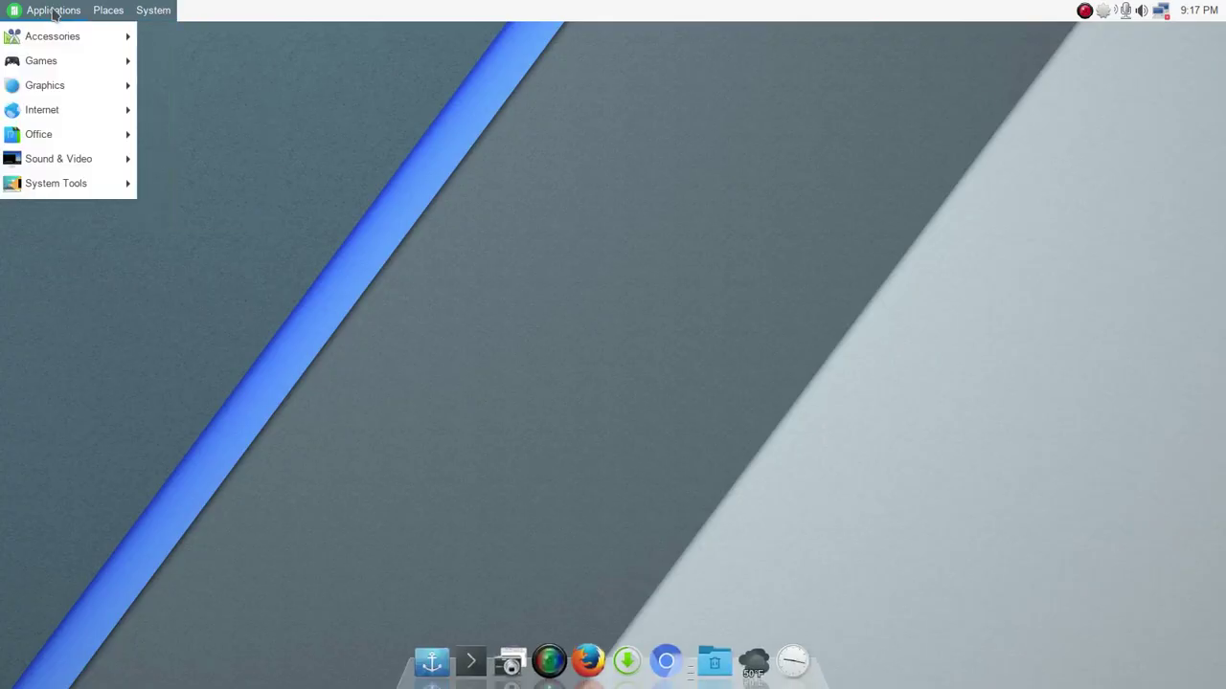
pyautogui.moveTo(58, 187)
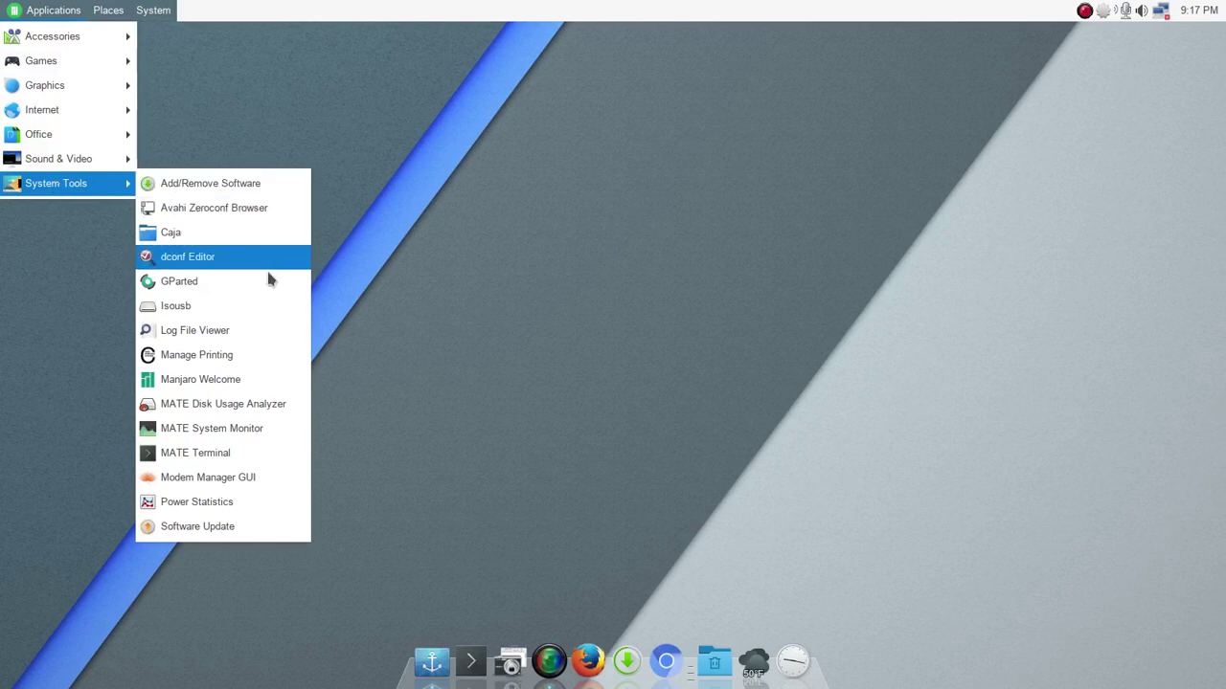
pyautogui.click(233, 382)
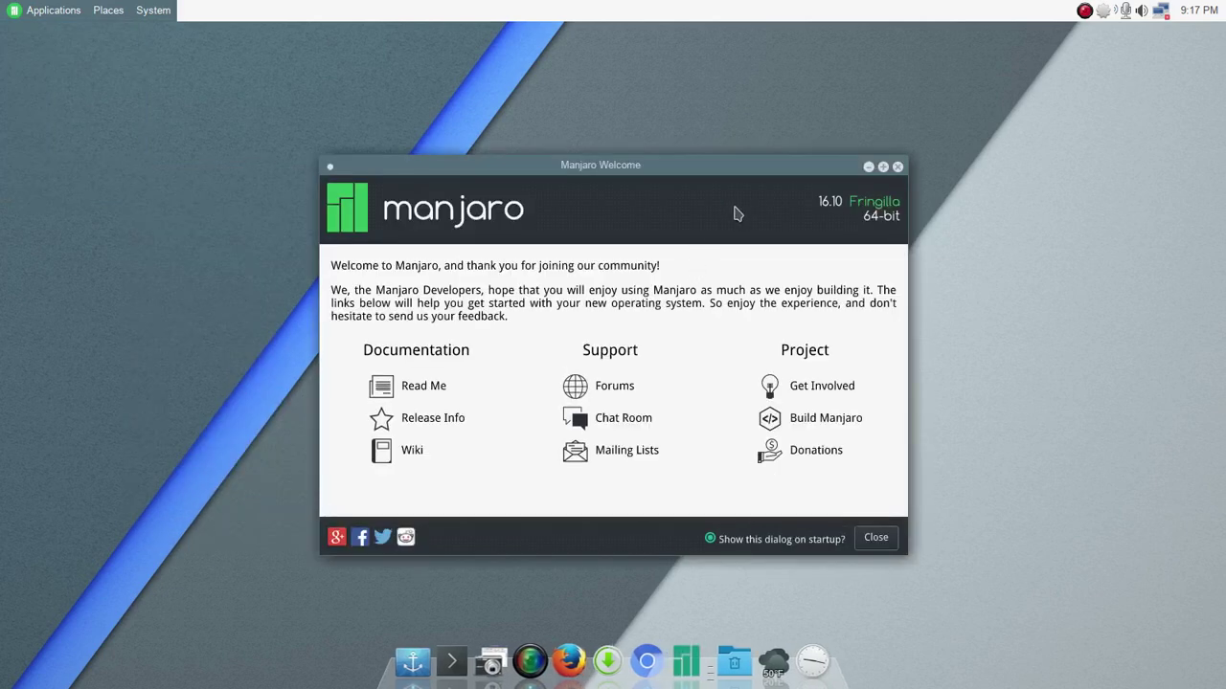
pyautogui.moveTo(737, 172); pyautogui.dragTo(747, 111)
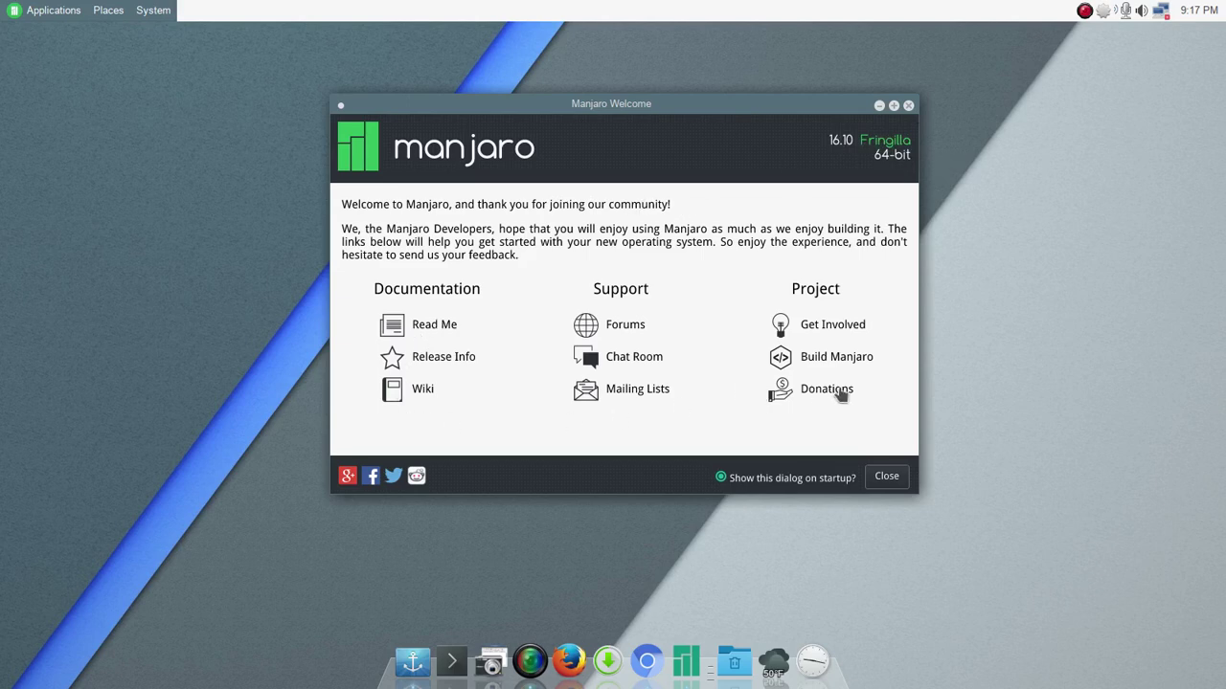
pyautogui.click(909, 107)
# Step: Open Modem Manager GUI from the system tools, view its welcome window and close it without starting setup
pyautogui.click(56, 12)
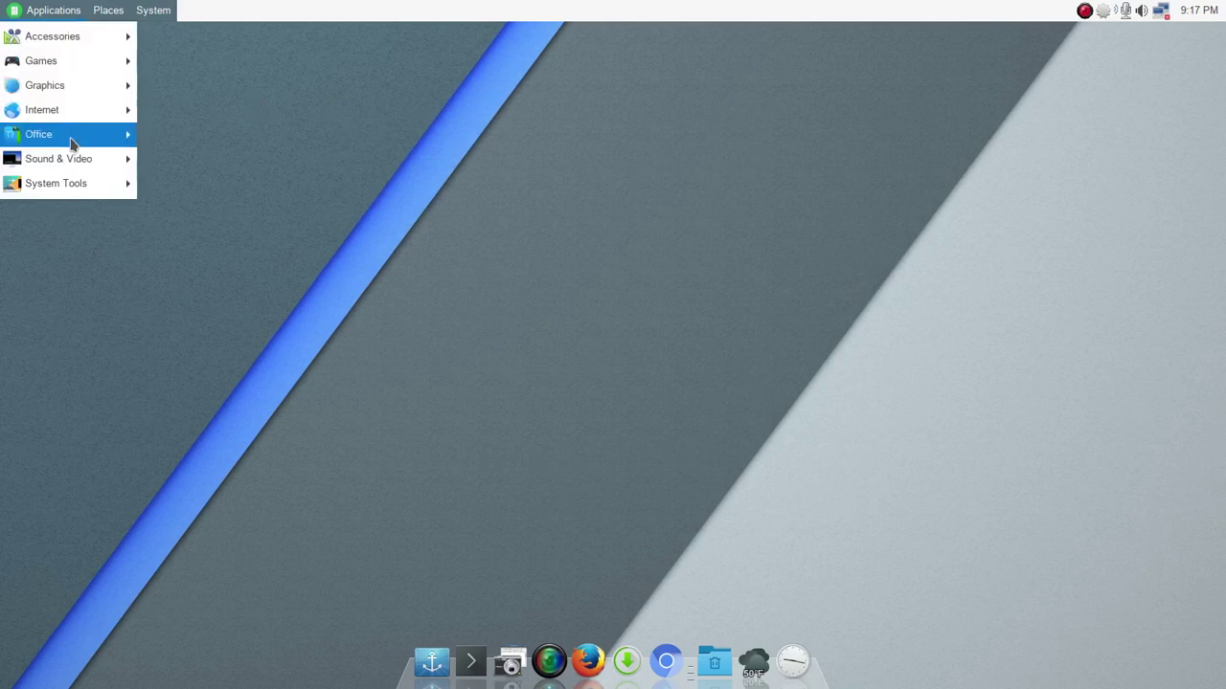
pyautogui.moveTo(81, 183)
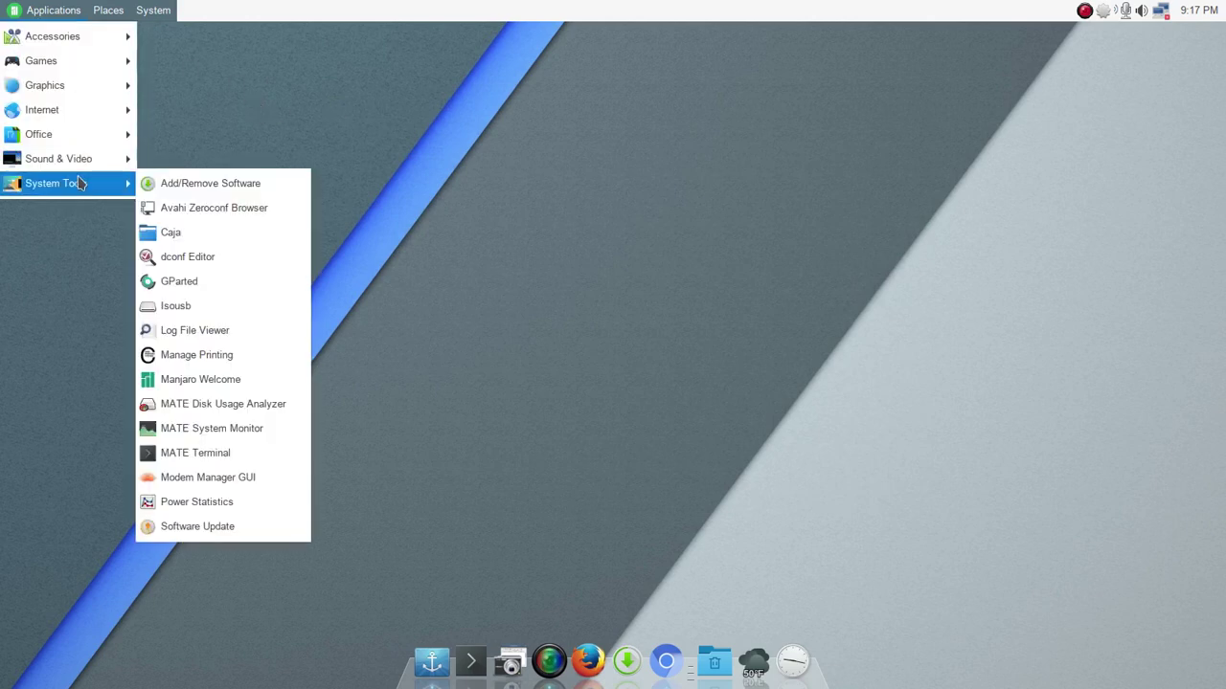
pyautogui.click(218, 479)
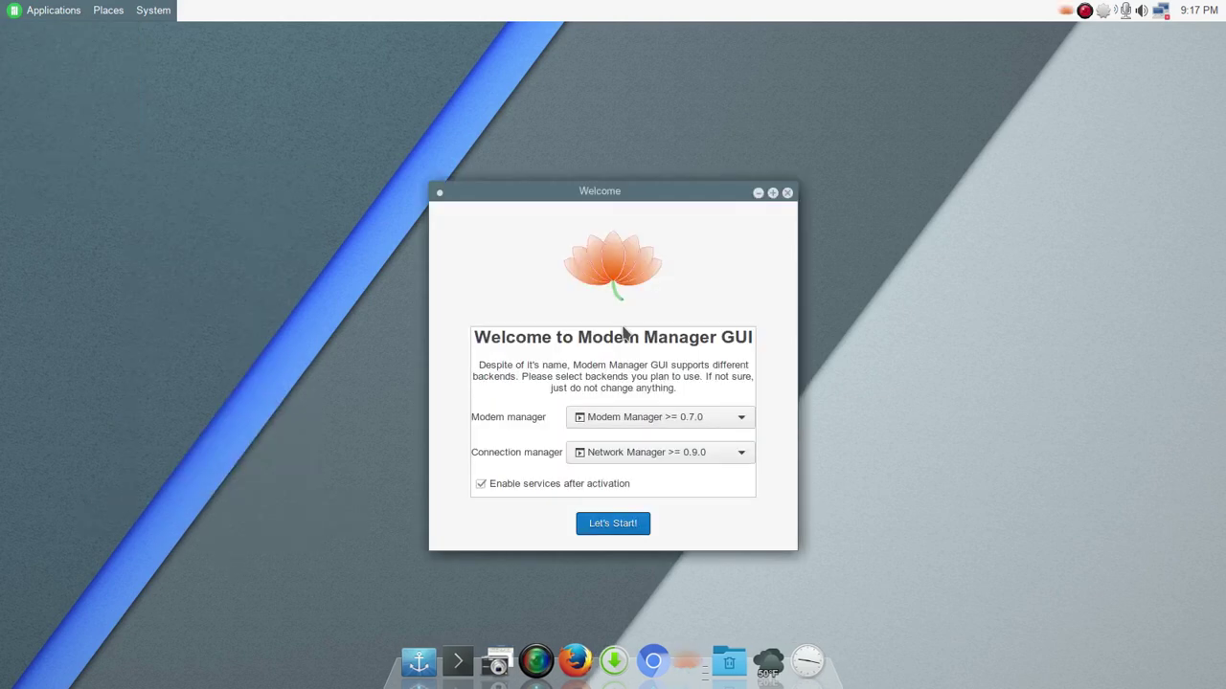
pyautogui.click(787, 192)
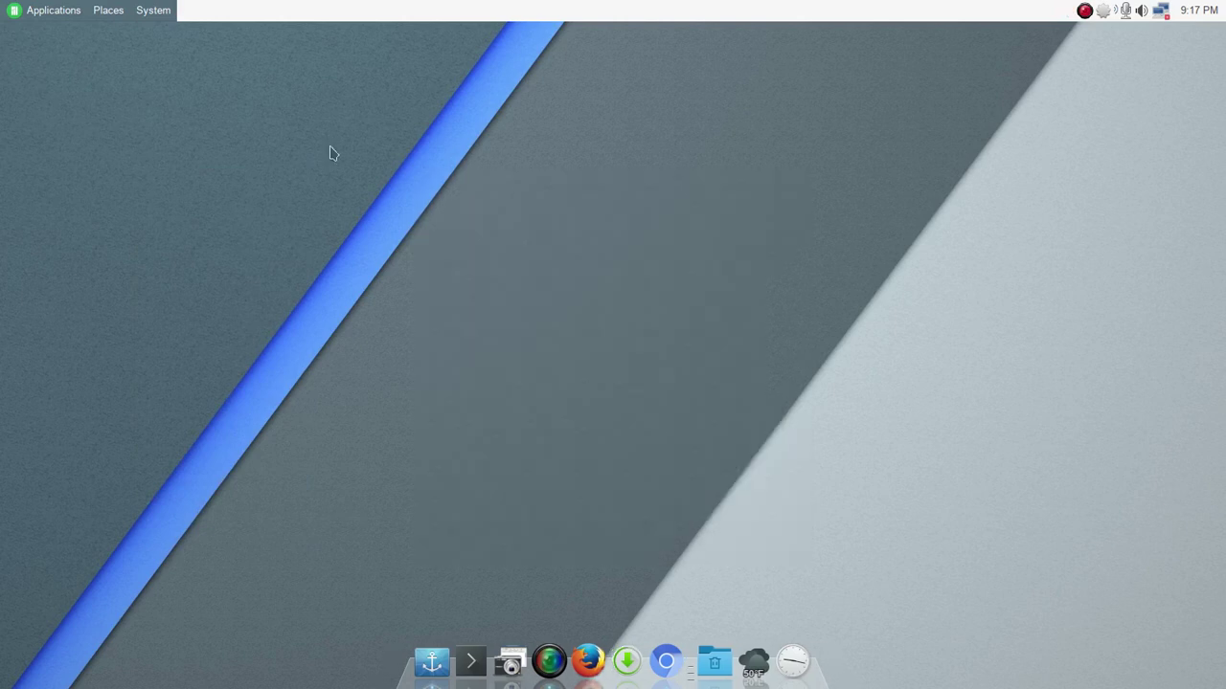
# Step: Look over the System Tools and Sound & Video applications again, and view the available places
pyautogui.click(41, 12)
pyautogui.moveTo(77, 184)
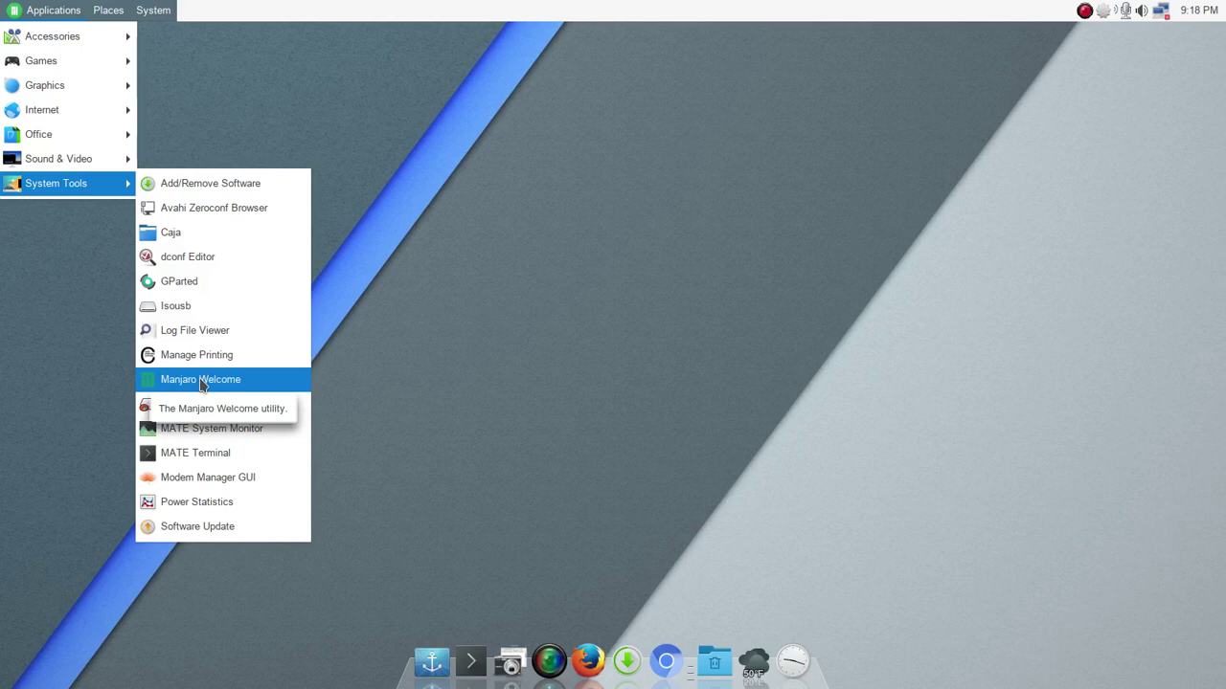
pyautogui.moveTo(108, 155)
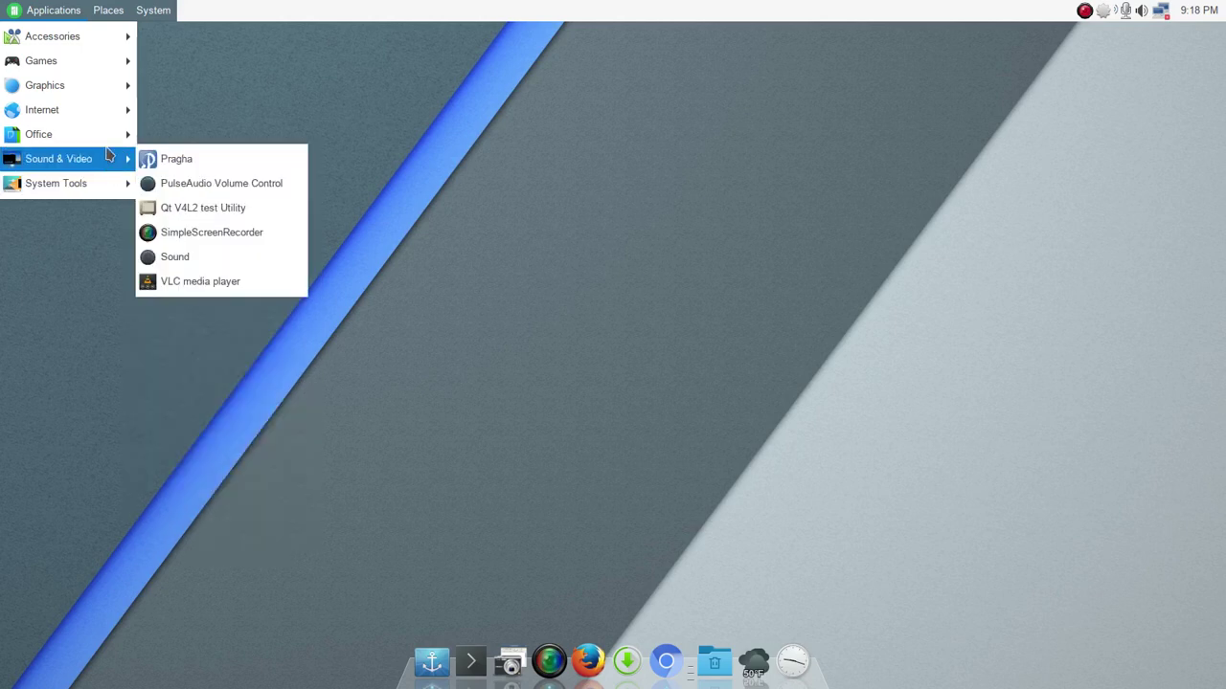
pyautogui.moveTo(126, 13)
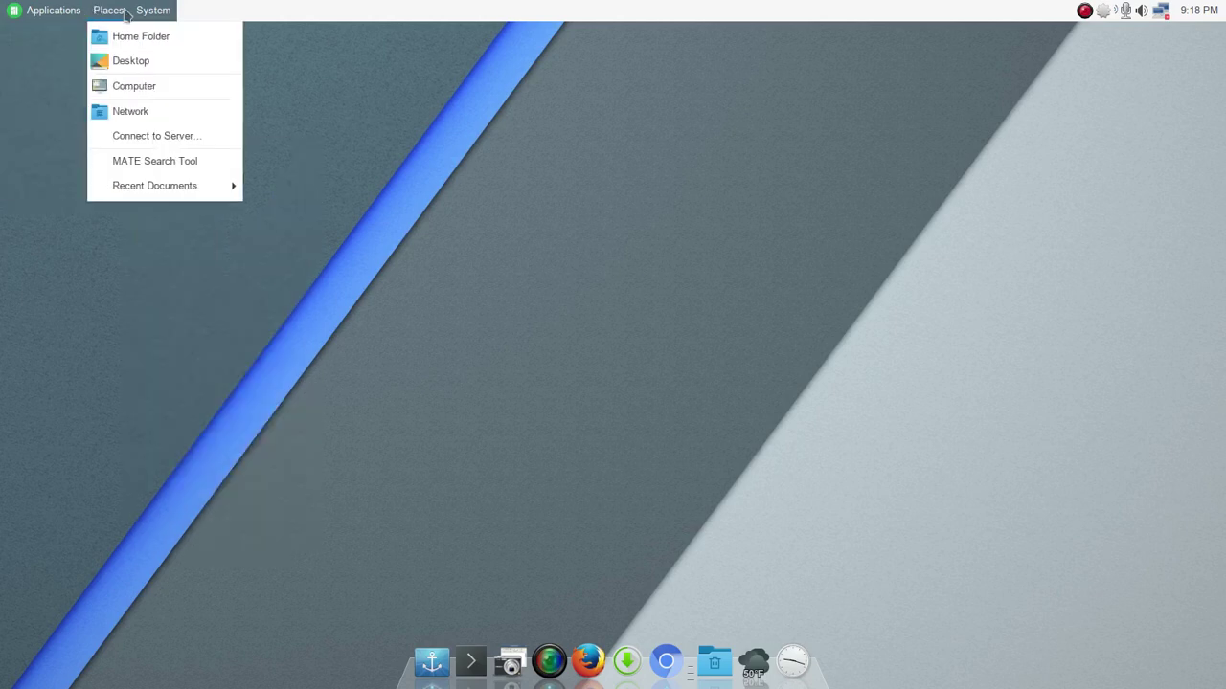
# Step: Look over the recent documents and administration entries, open the Control Center and maximize its window
pyautogui.moveTo(34, 12)
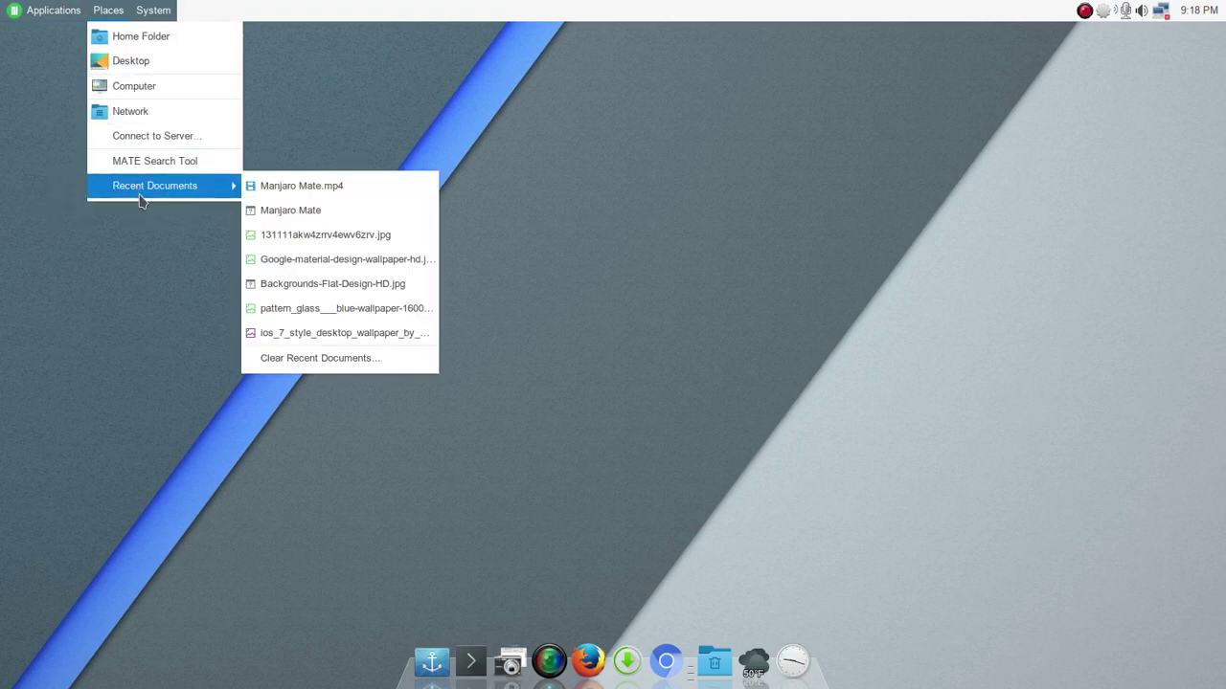
pyautogui.moveTo(170, 9)
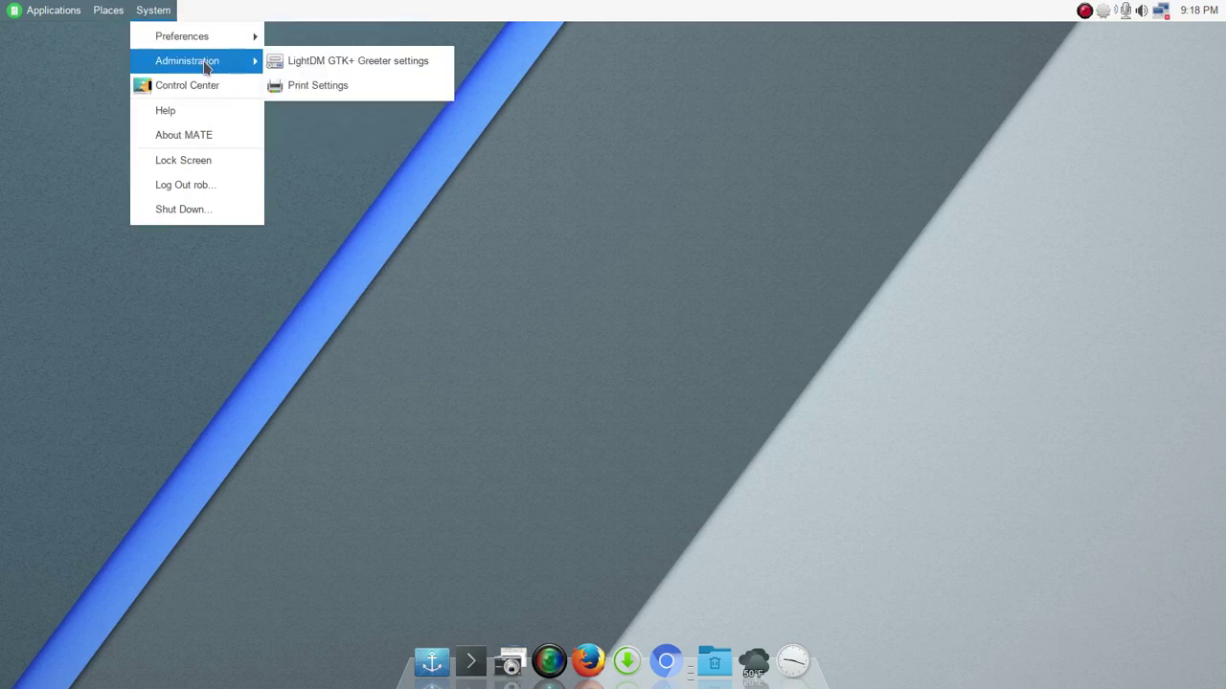
pyautogui.click(203, 85)
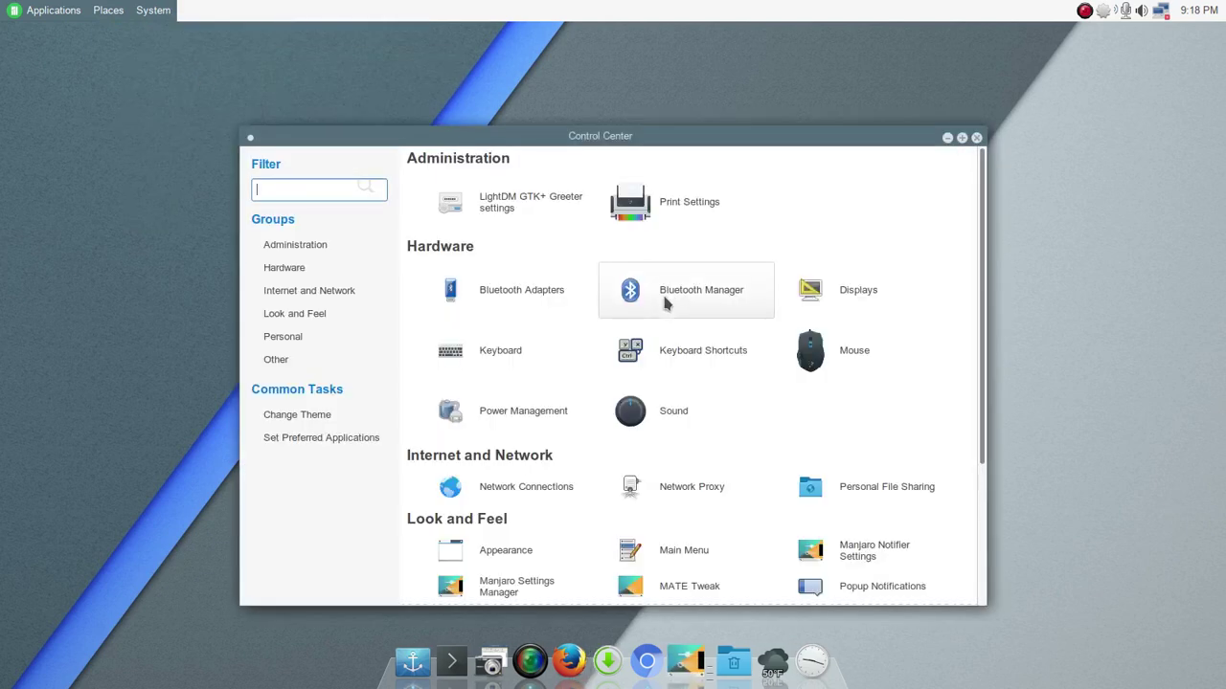
pyautogui.moveTo(747, 138); pyautogui.dragTo(781, 97)
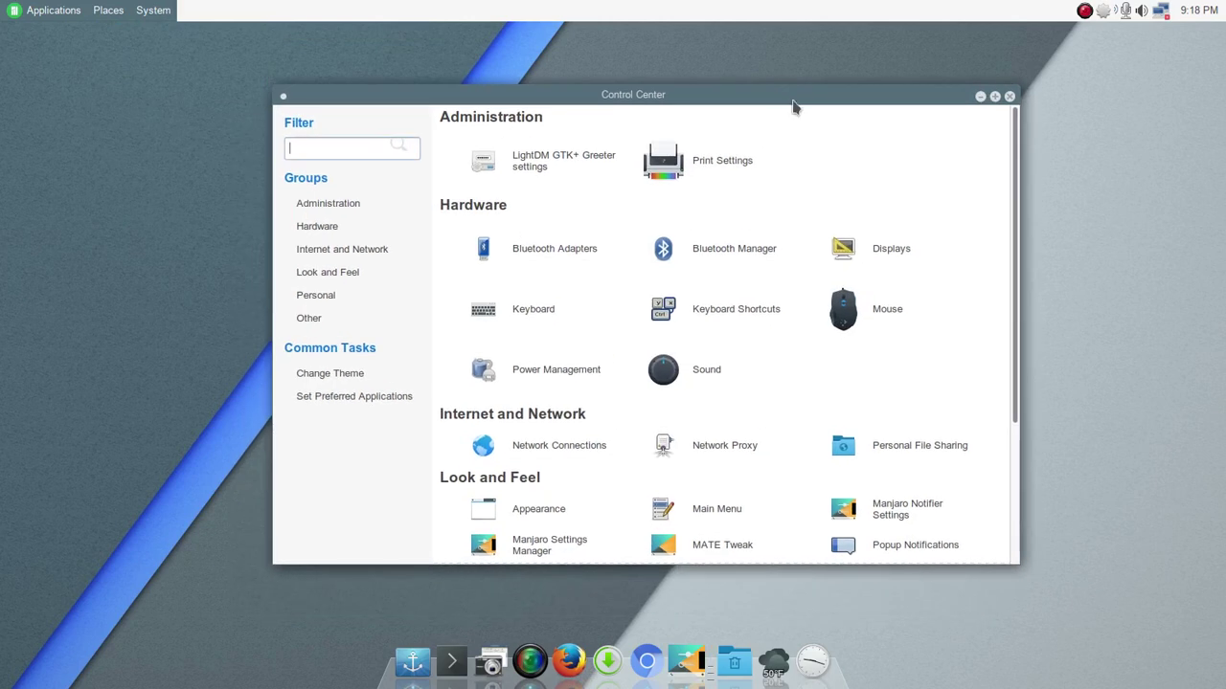
pyautogui.click(995, 96)
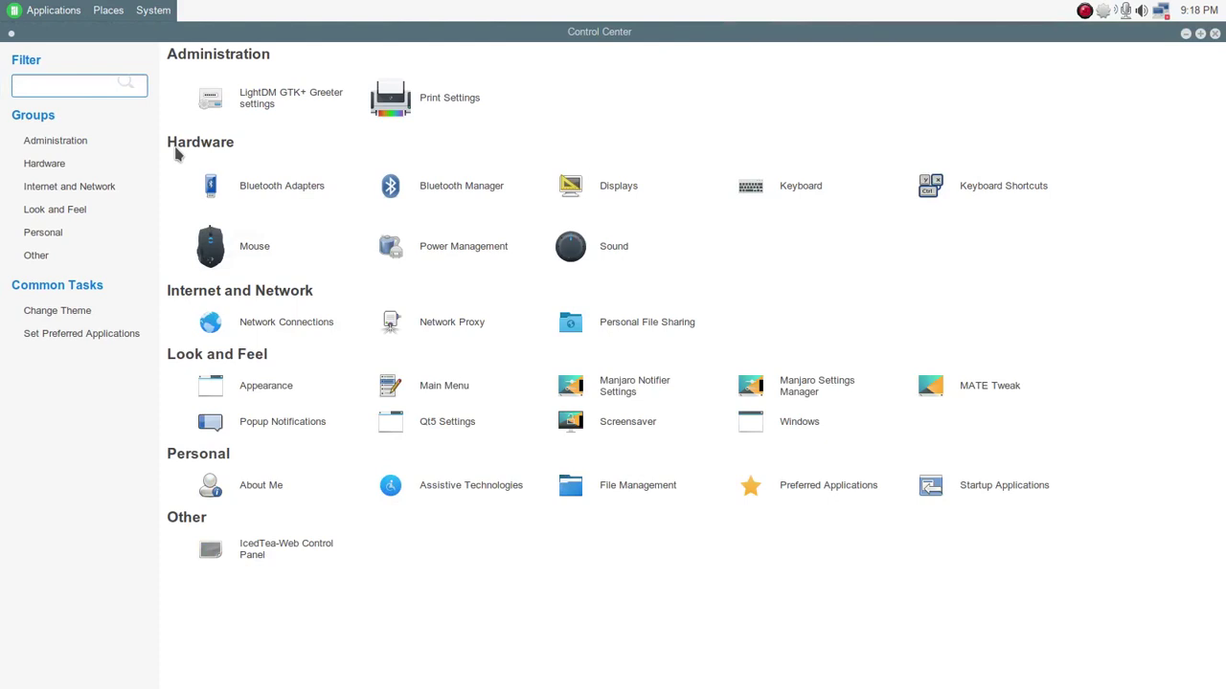
# Step: Review the system preferences by category: Hardware, Internet and Network, Look and Feel, Other and Personal
pyautogui.click(161, 11)
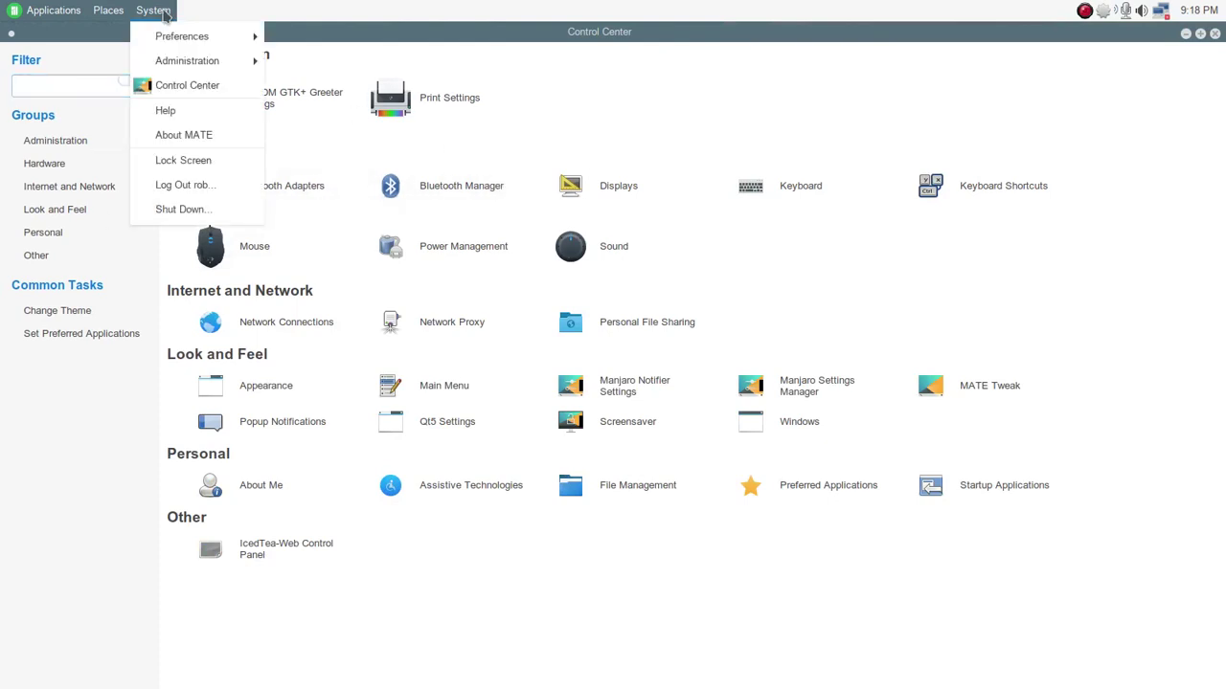
pyautogui.moveTo(176, 37)
pyautogui.moveTo(342, 42)
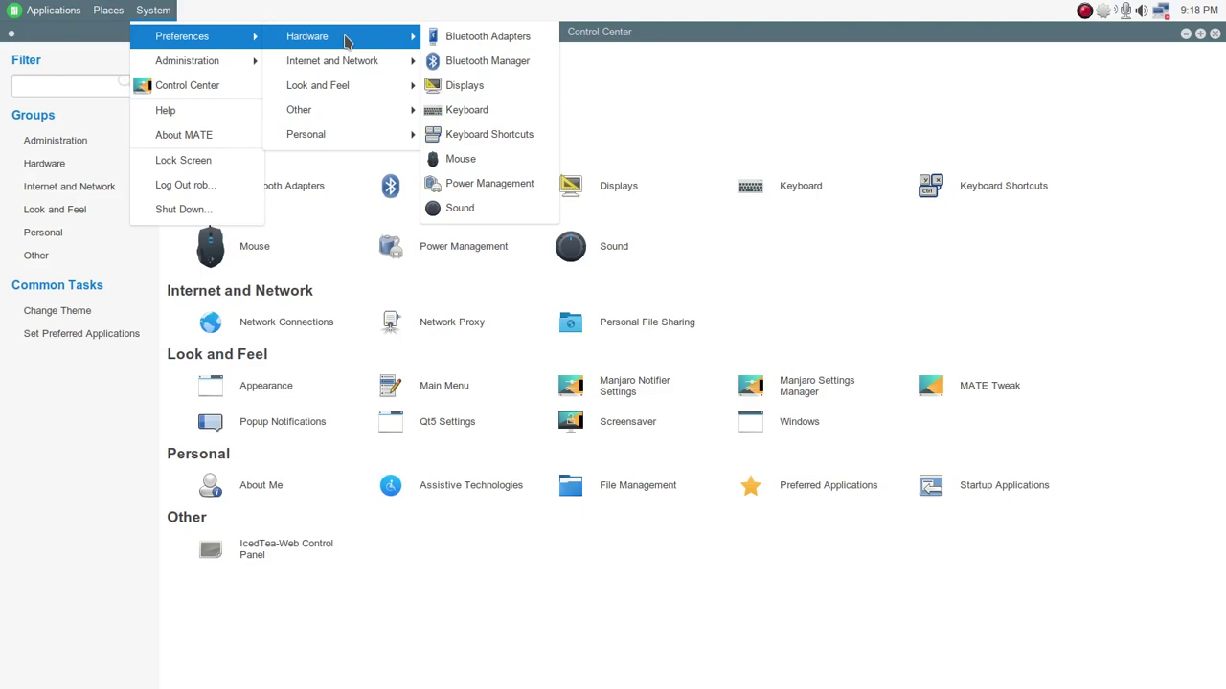
pyautogui.moveTo(357, 67)
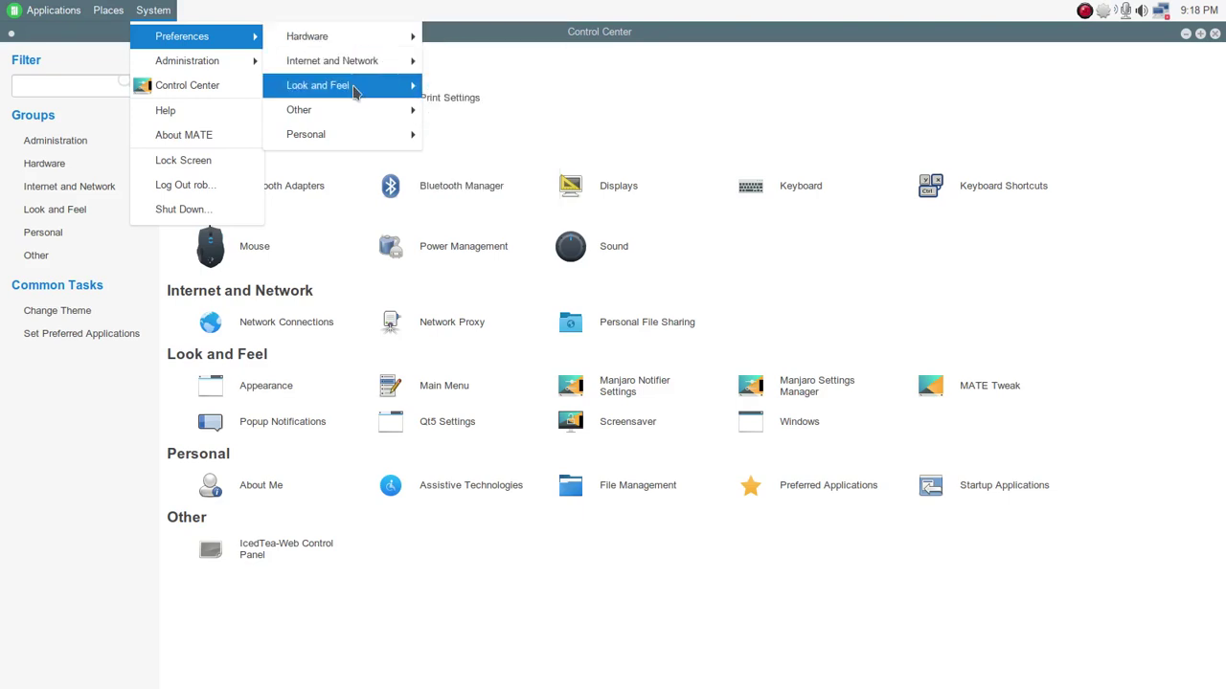
pyautogui.moveTo(354, 90)
pyautogui.moveTo(354, 115)
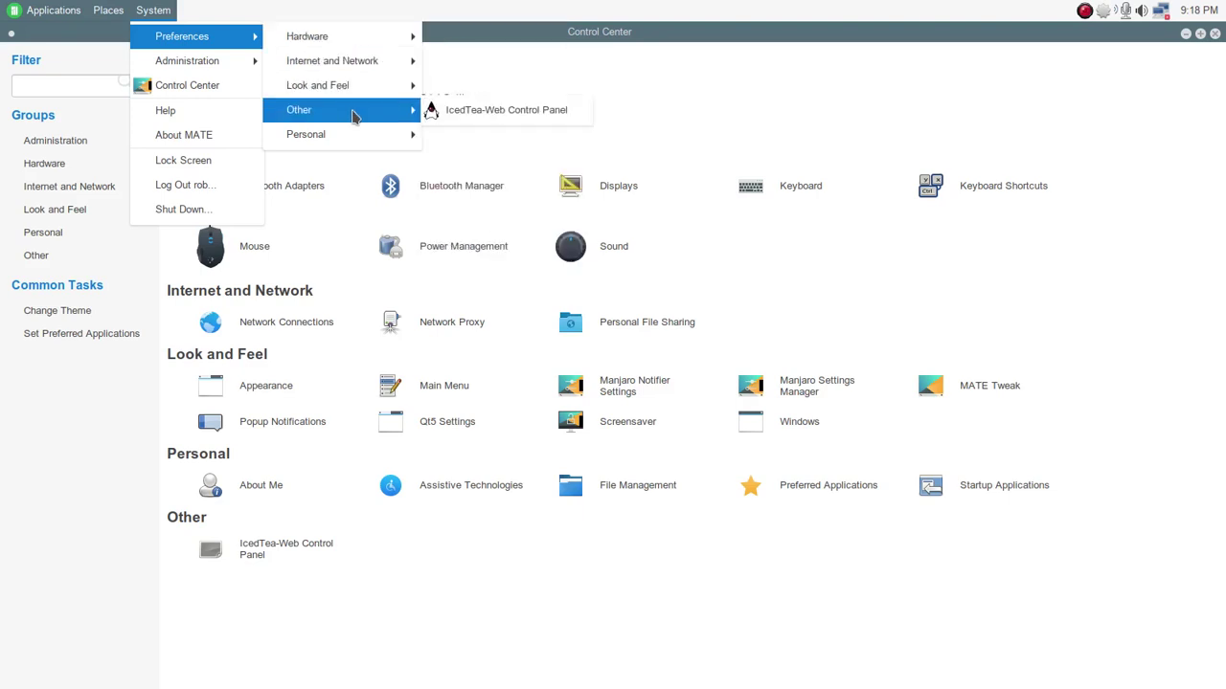
pyautogui.moveTo(356, 138)
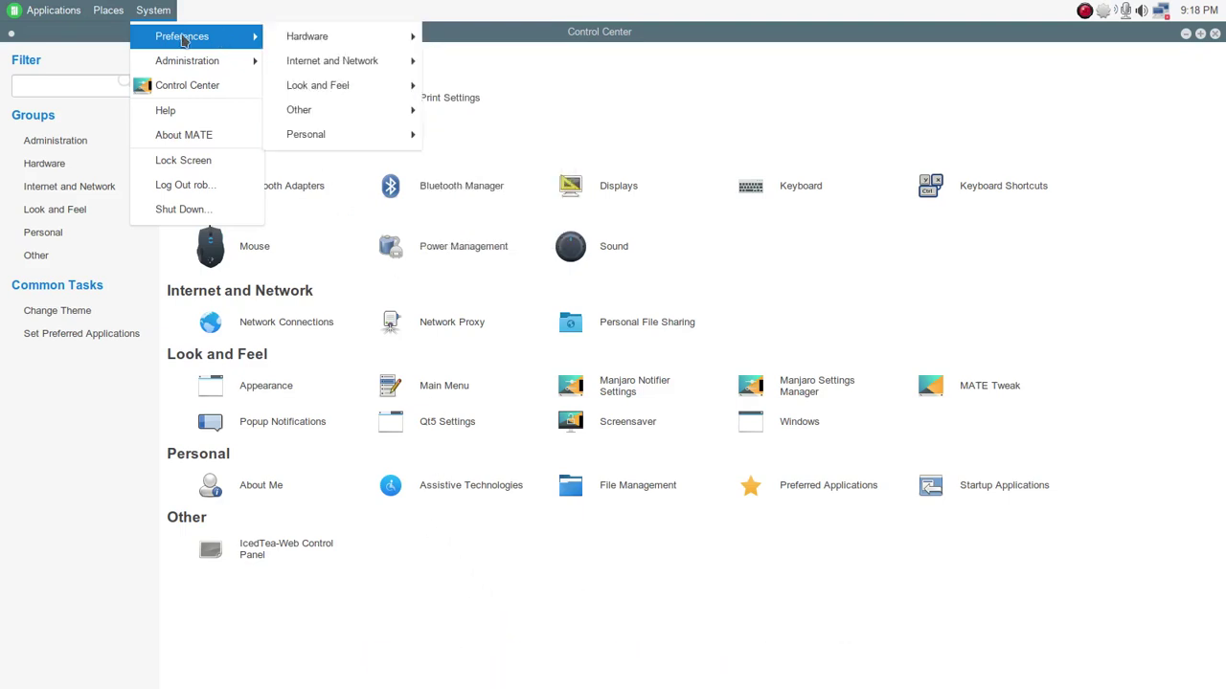
pyautogui.click(505, 540)
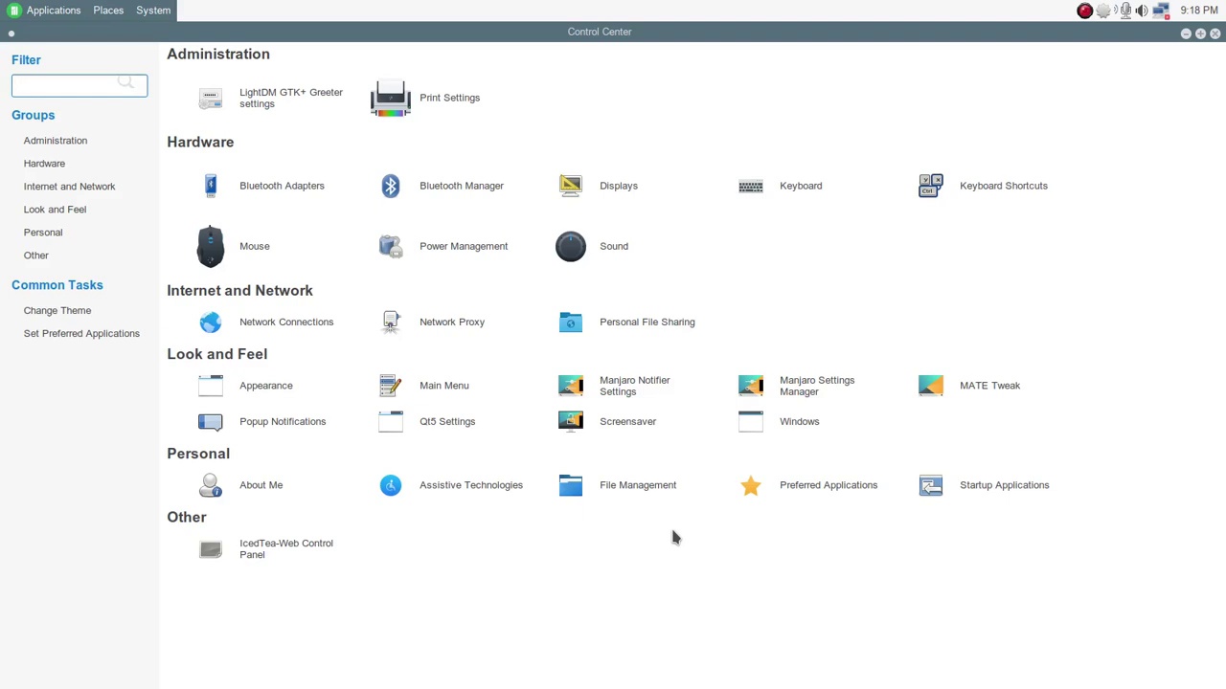
# Step: Launch Manjaro Settings Manager from the Control Center and authenticate with the account password
pyautogui.click(816, 391)
pyautogui.write('••••••••')
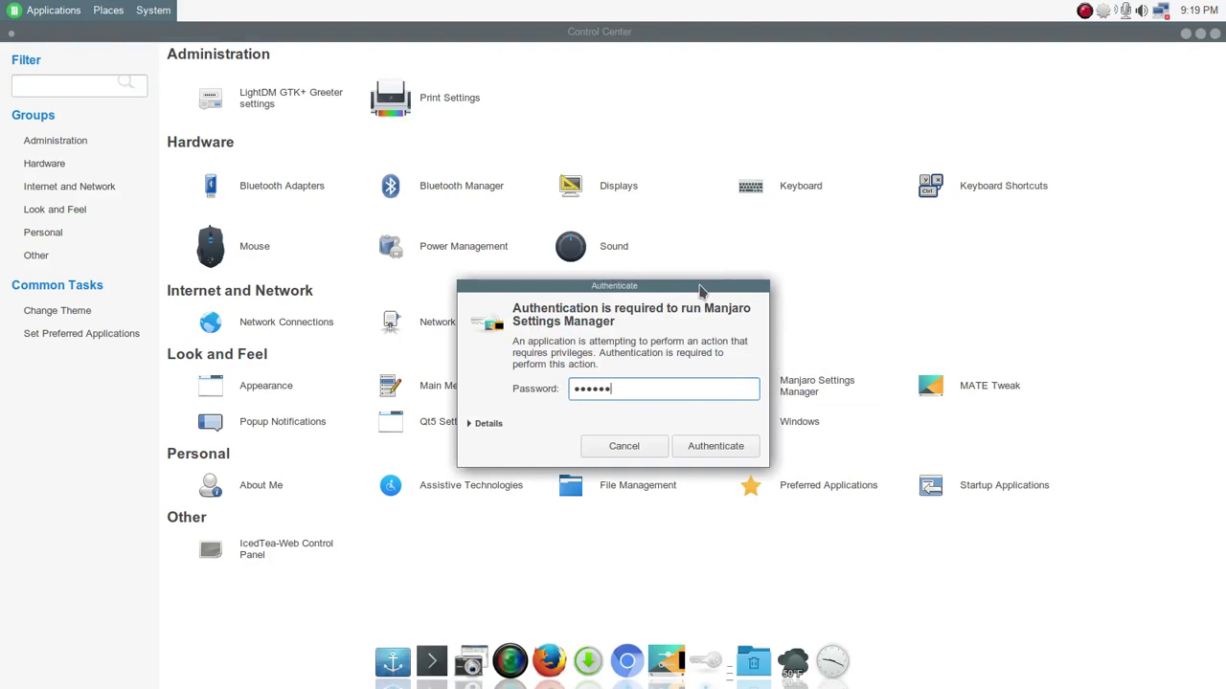
pyautogui.press('Return')
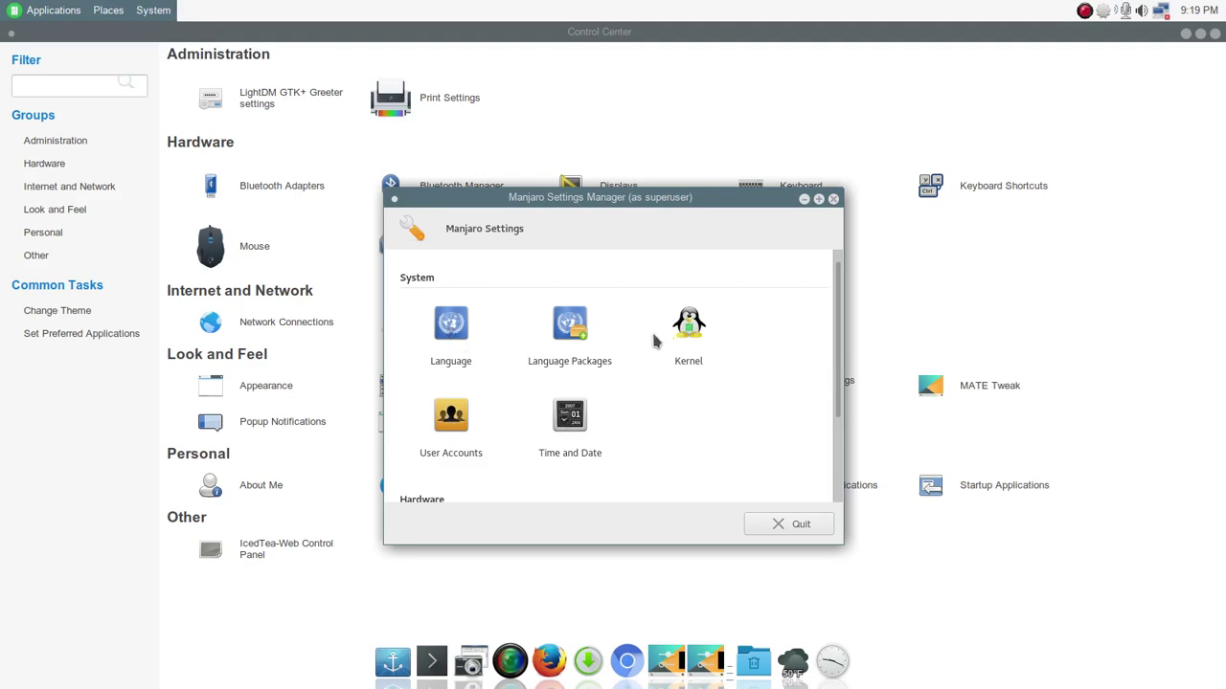
# Step: Review the kernels offered in the Kernel settings in a maximized window, and close the settings manager and the Control Center
pyautogui.click(687, 331)
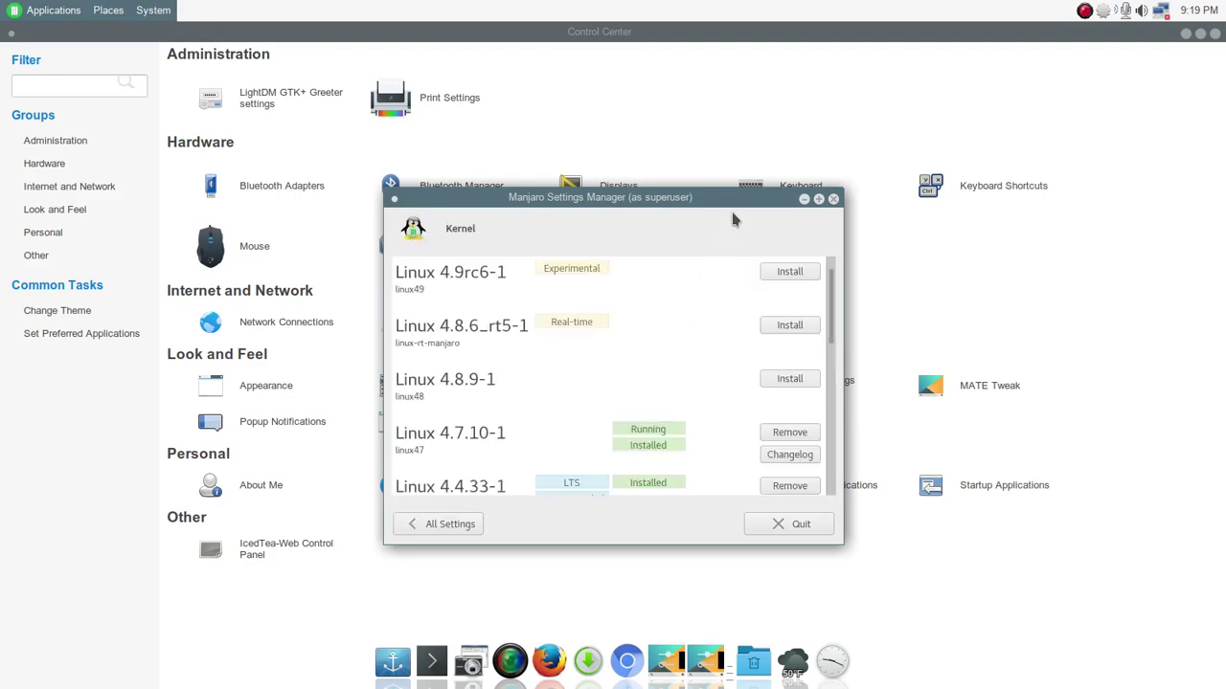
pyautogui.moveTo(732, 198); pyautogui.dragTo(716, 85)
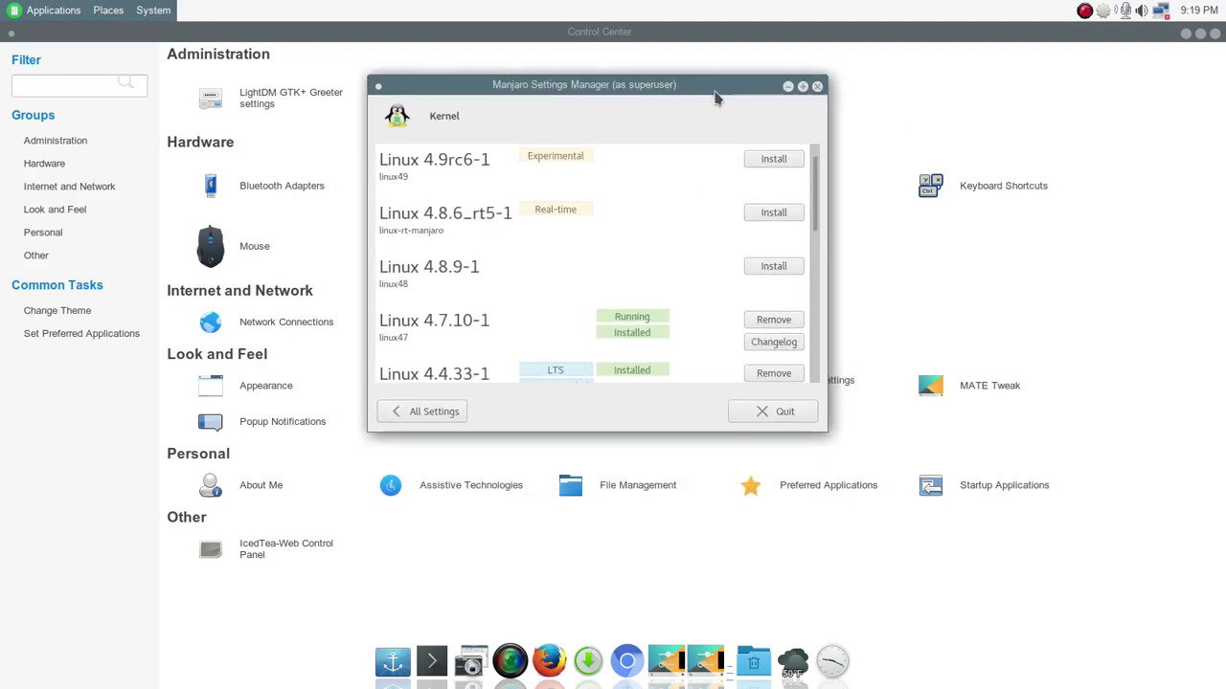
pyautogui.click(802, 86)
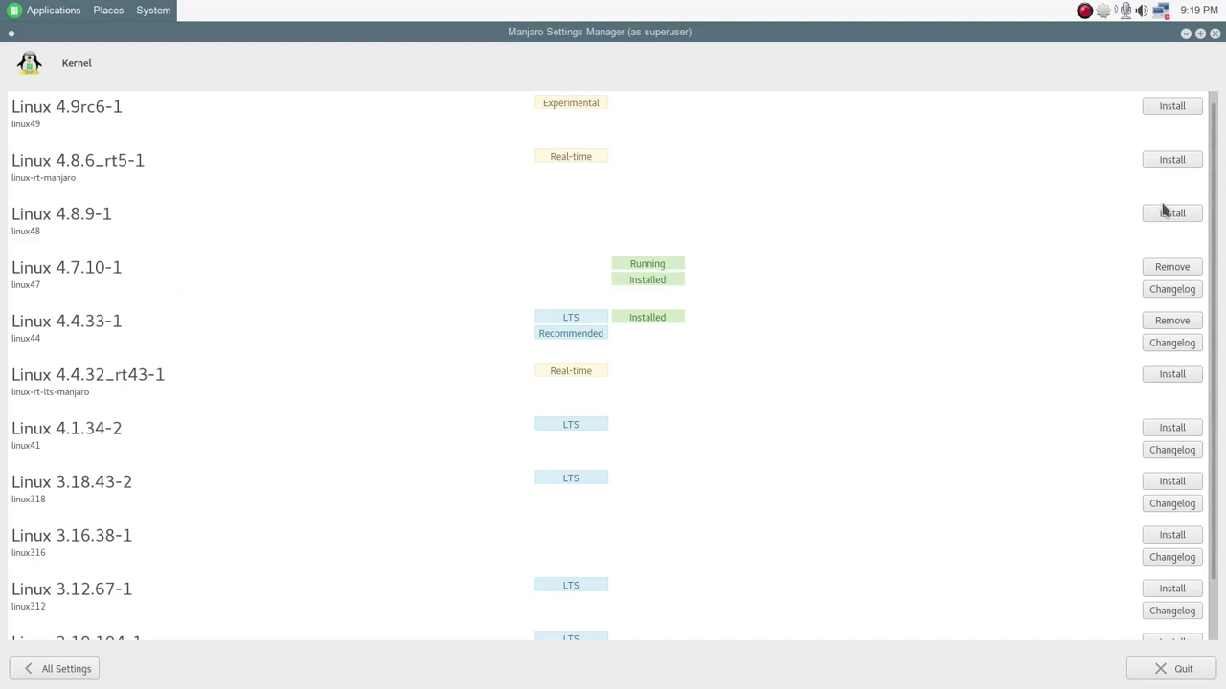
pyautogui.click(1214, 32)
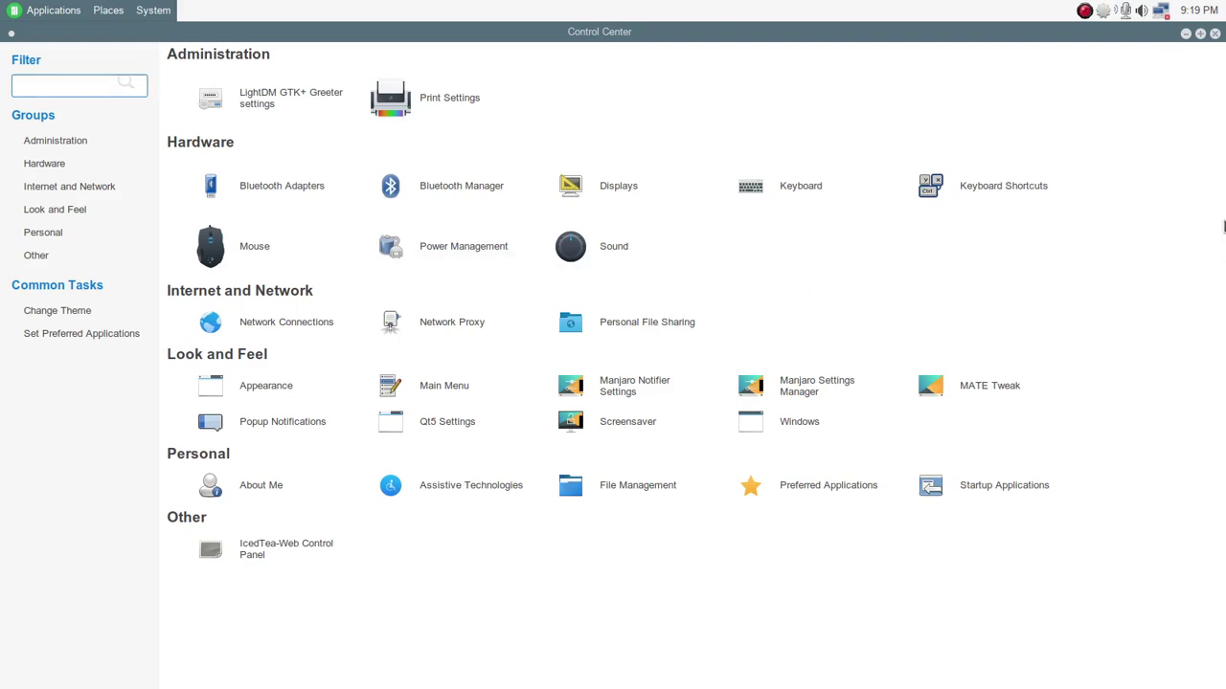
pyautogui.click(1214, 32)
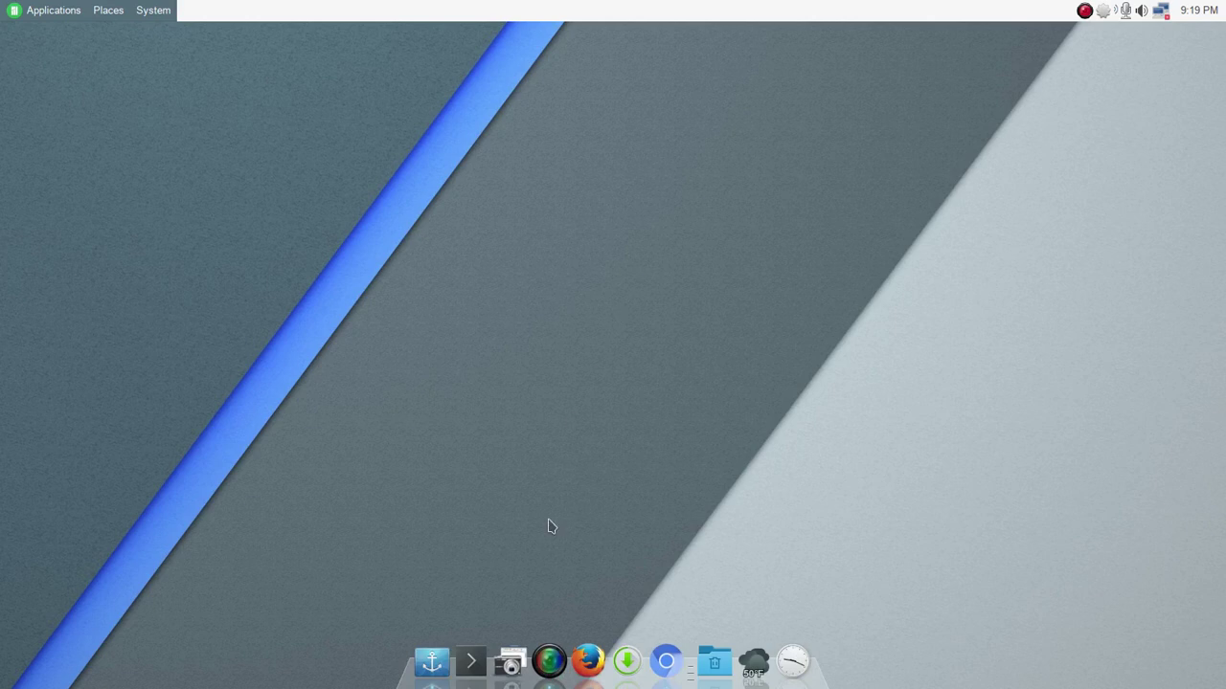